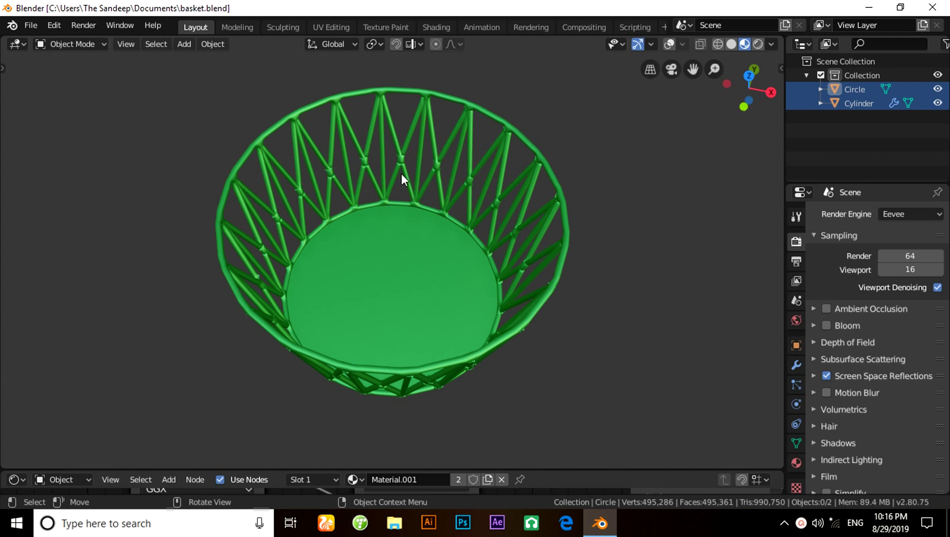
# Start a new General file.
pyautogui.moveTo(747, 89); pyautogui.dragTo(658, 110)
pyautogui.click(36, 23)
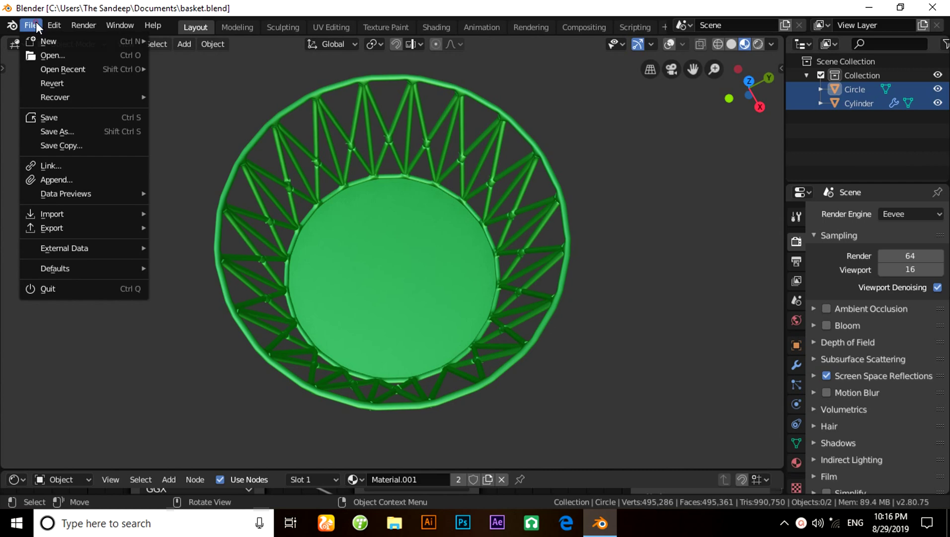
pyautogui.moveTo(46, 42)
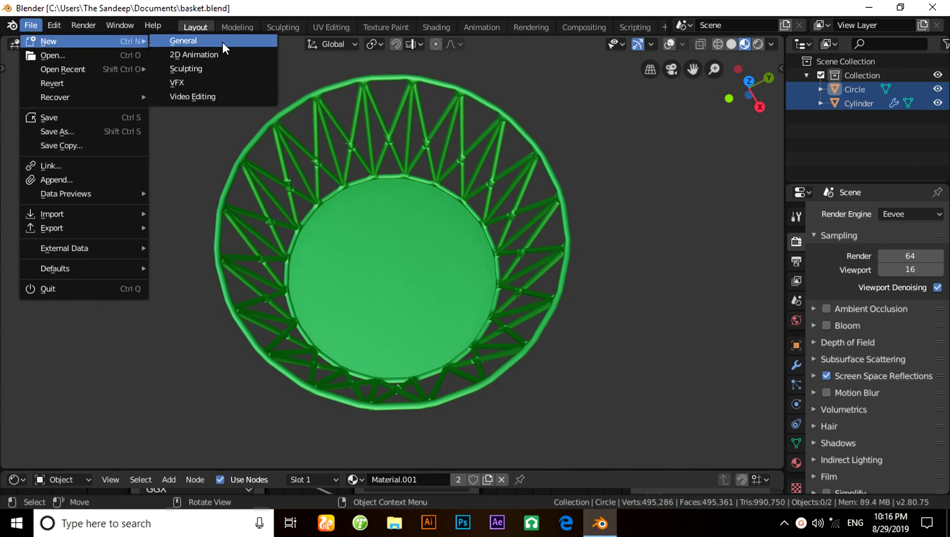
pyautogui.click(204, 41)
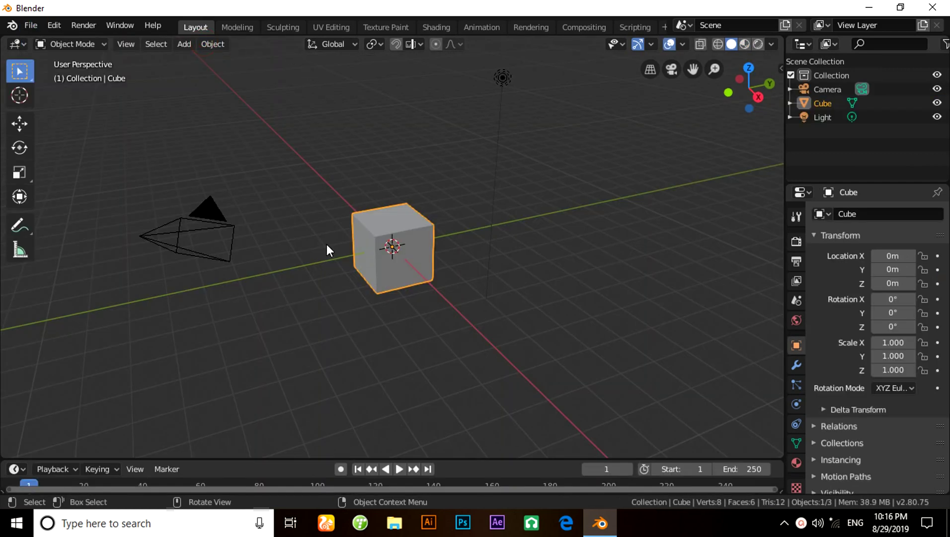
# From the front view, delete the default cube, camera and light.
pyautogui.moveTo(326, 244); pyautogui.dragTo(414, 236, button='middle')
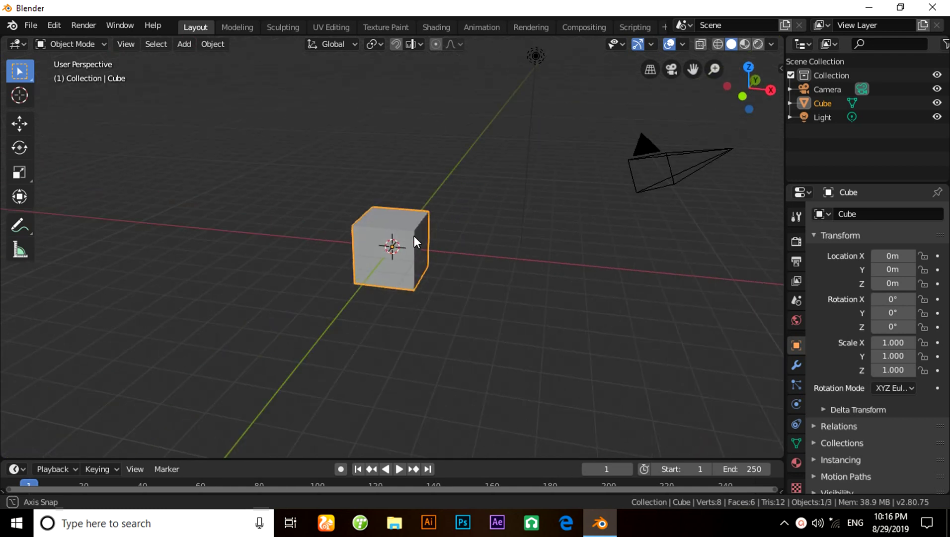
pyautogui.press('KP_1')
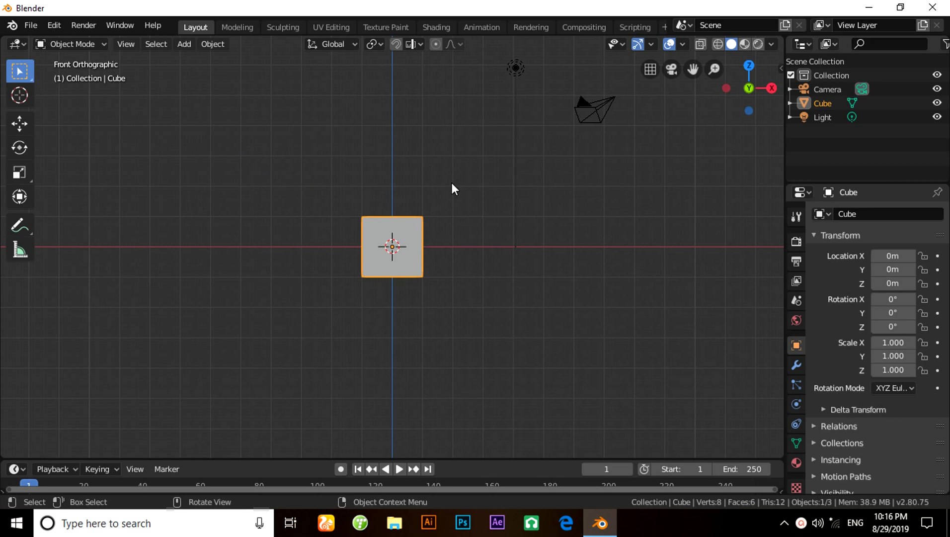
pyautogui.press('a')
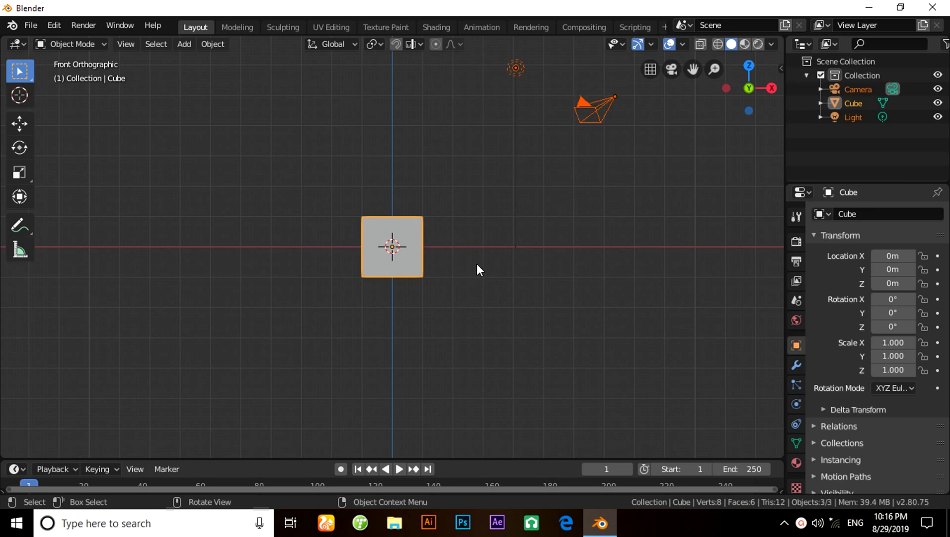
pyautogui.press('x')
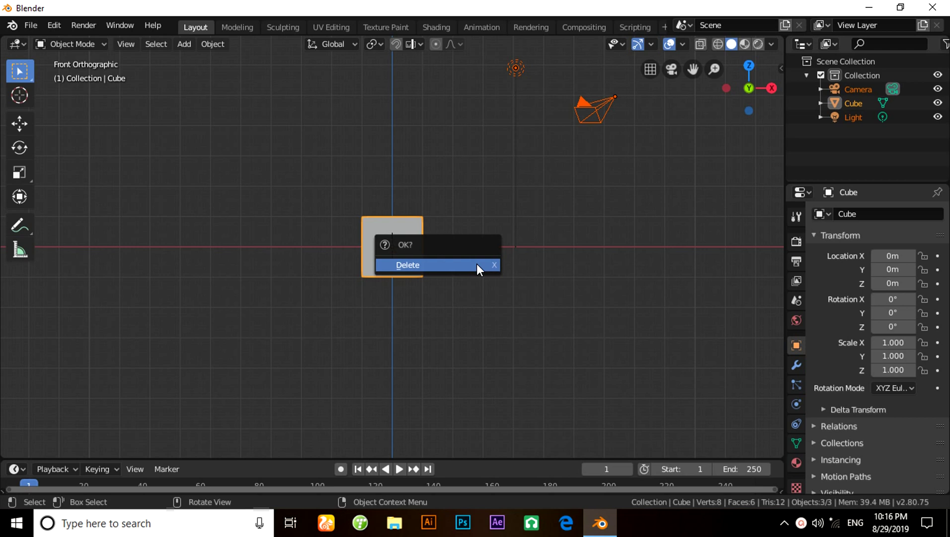
pyautogui.click(476, 268)
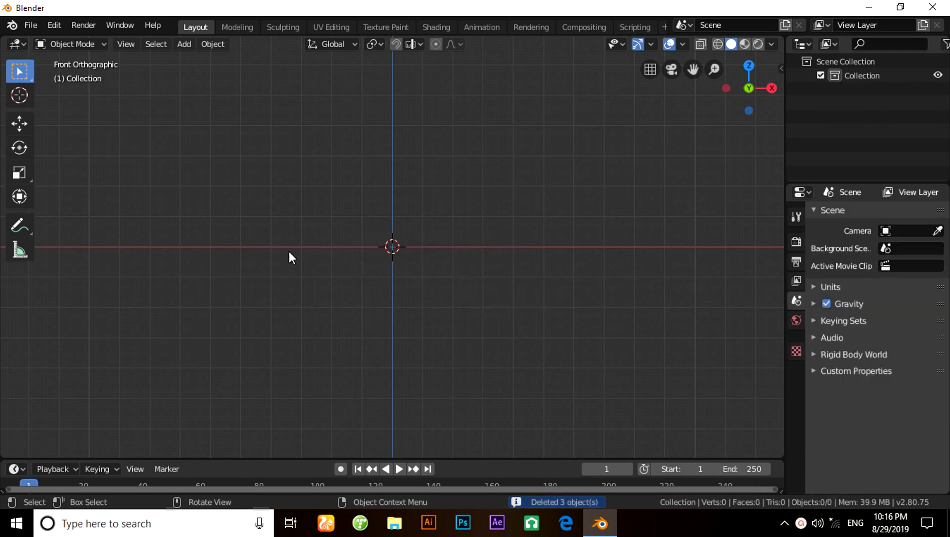
# Add a Mesh > Cylinder at the world origin with Shift+A.
pyautogui.hotkey('shift', 'a')
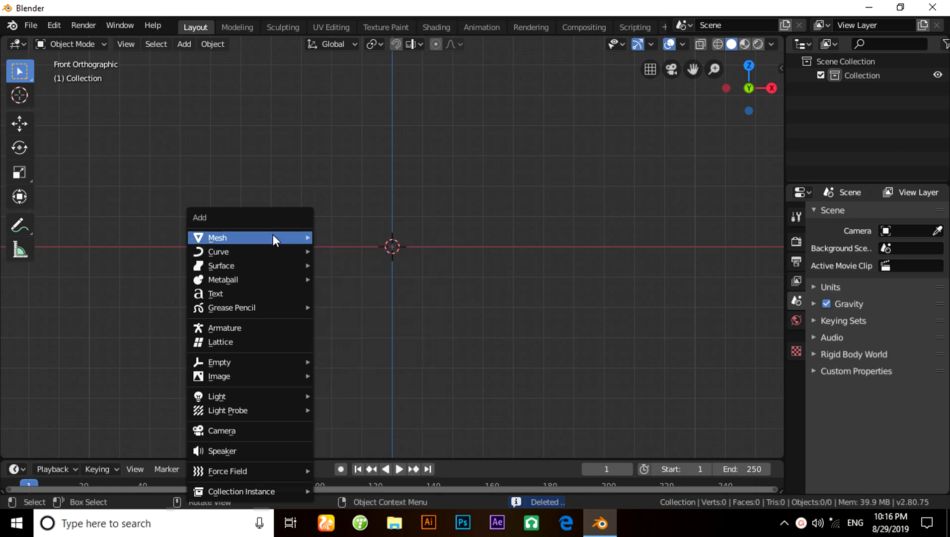
pyautogui.moveTo(273, 237)
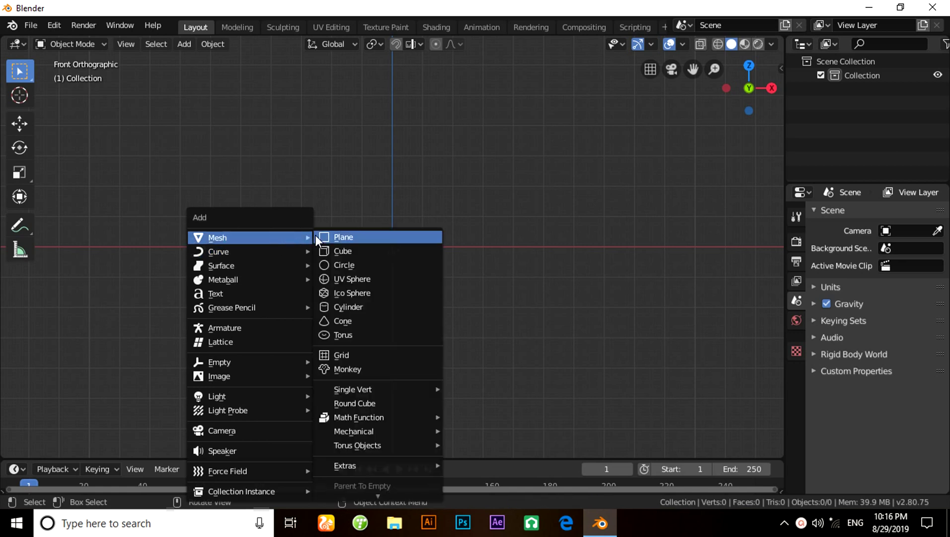
pyautogui.click(350, 307)
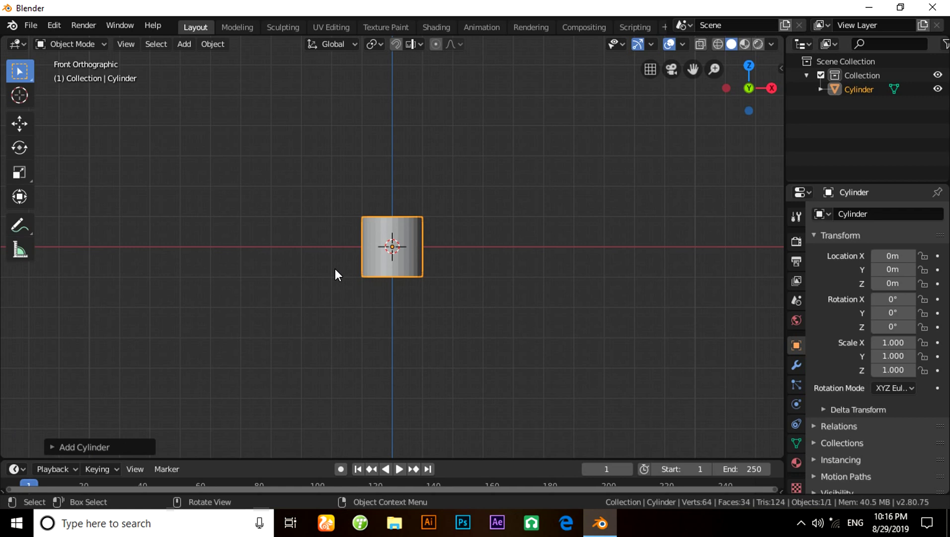
# Rebuild the cylinder with 10 vertices and 1.5m depth, then deselect it.
pyautogui.click(51, 445)
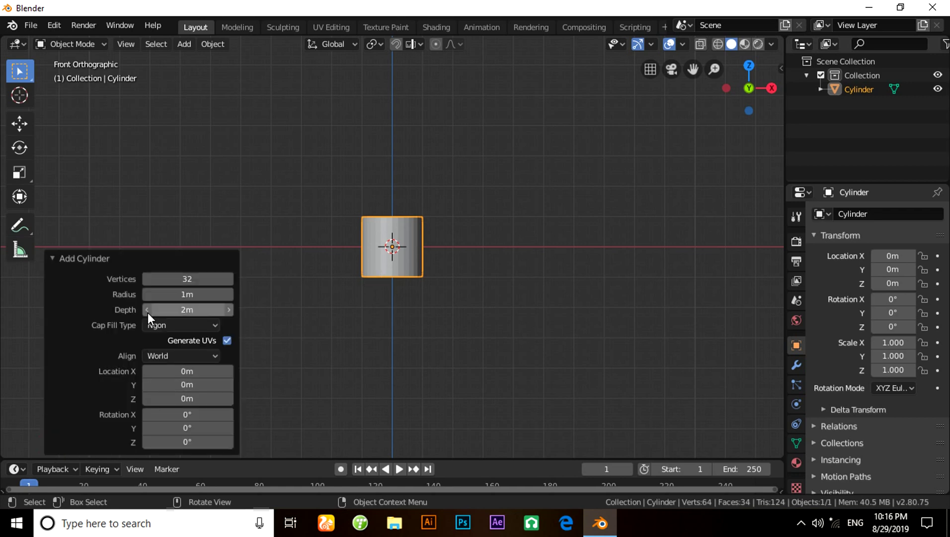
pyautogui.click(199, 277)
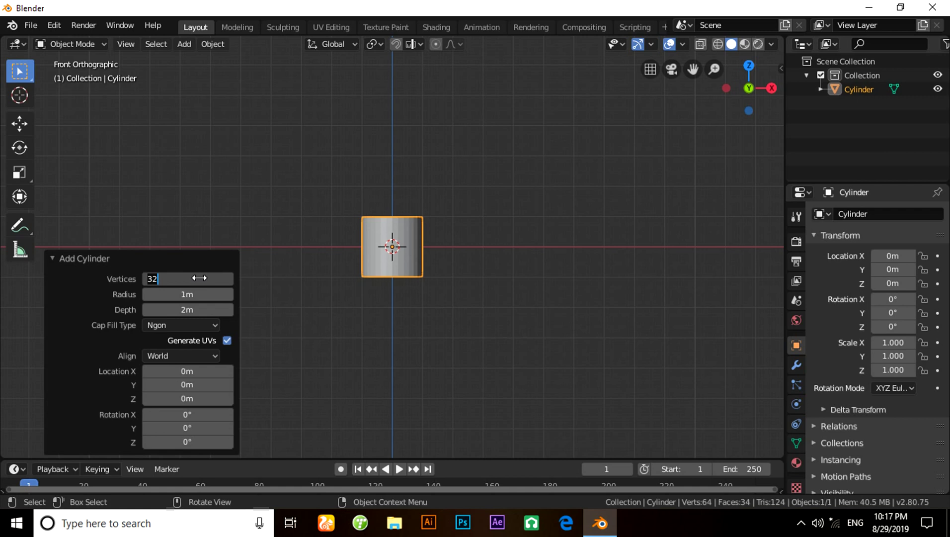
pyautogui.write('10')
pyautogui.press('Return')
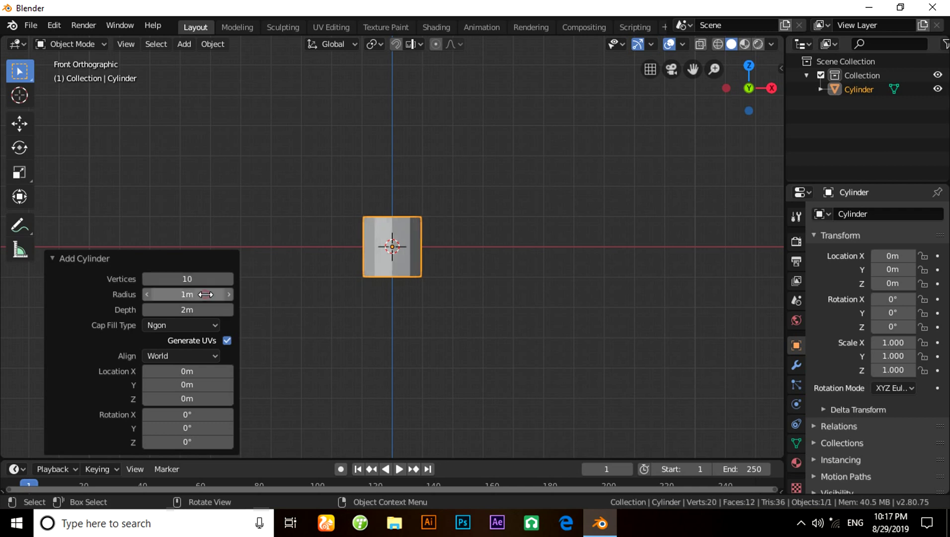
pyautogui.click(179, 312)
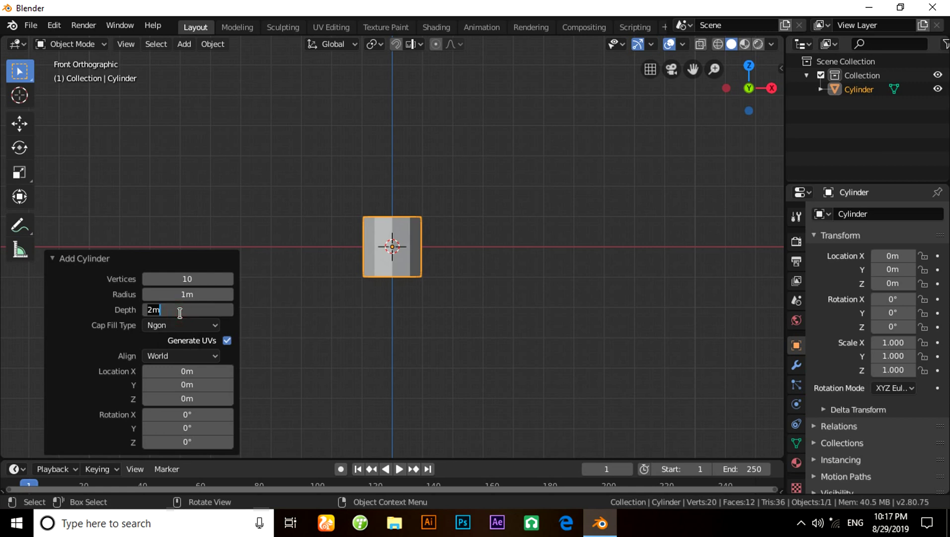
pyautogui.write('1.5')
pyautogui.press('Return')
pyautogui.moveTo(328, 331); pyautogui.dragTo(347, 367, button='middle')
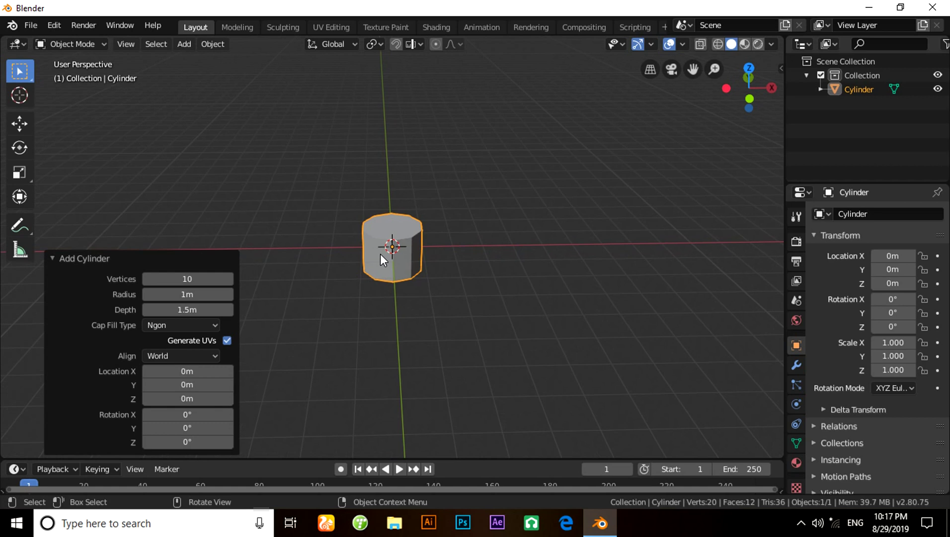
pyautogui.scroll(2, 380, 253)
pyautogui.click(167, 203)
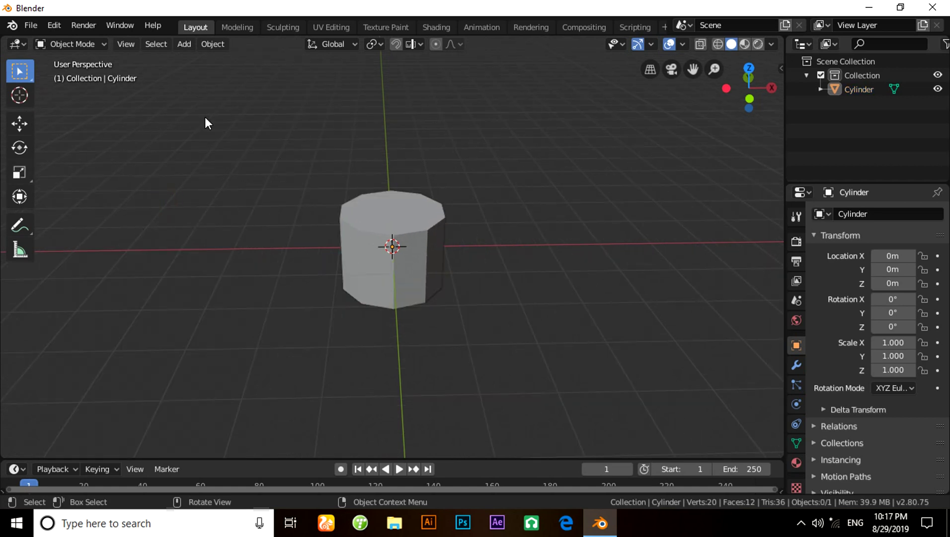
# Put the cylinder into Edit Mode with face selection and nothing selected.
pyautogui.click(374, 241)
pyautogui.hotkey('ctrl', 'Tab')
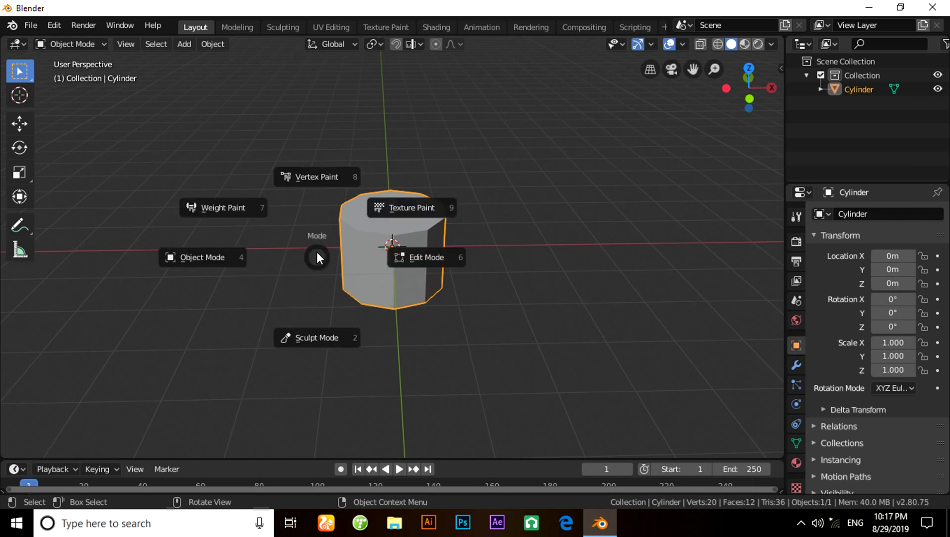
pyautogui.click(460, 257)
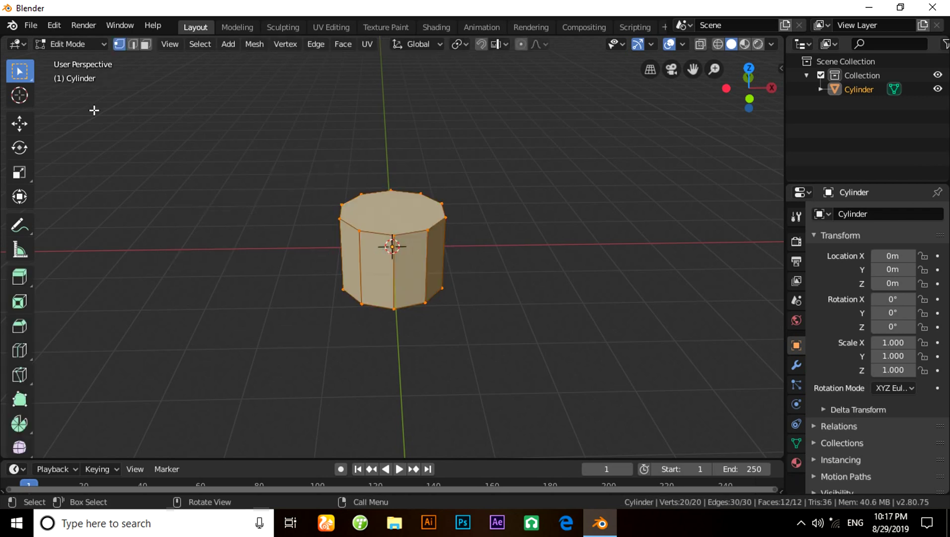
pyautogui.click(145, 44)
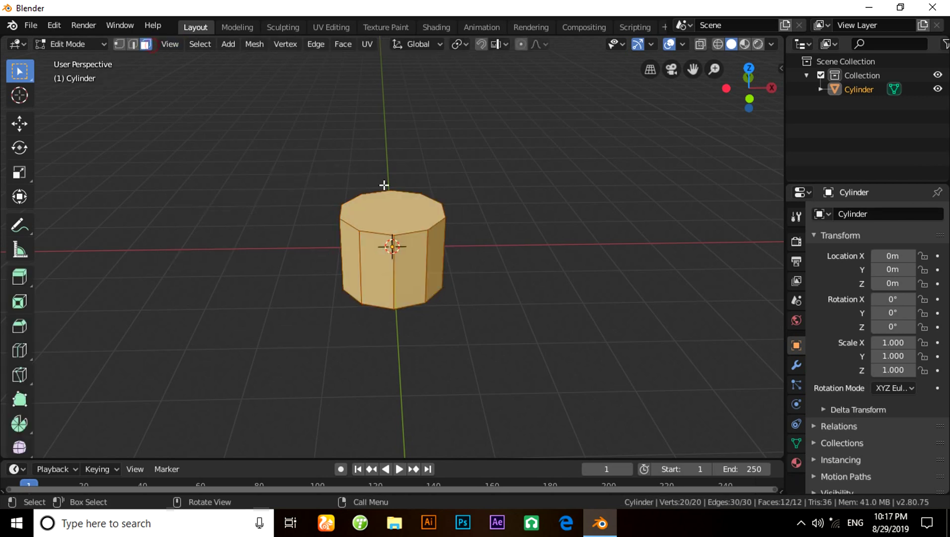
pyautogui.click(148, 175)
# Scale the top face by 1.31 so the walls flare outward, then deselect.
pyautogui.click(394, 213)
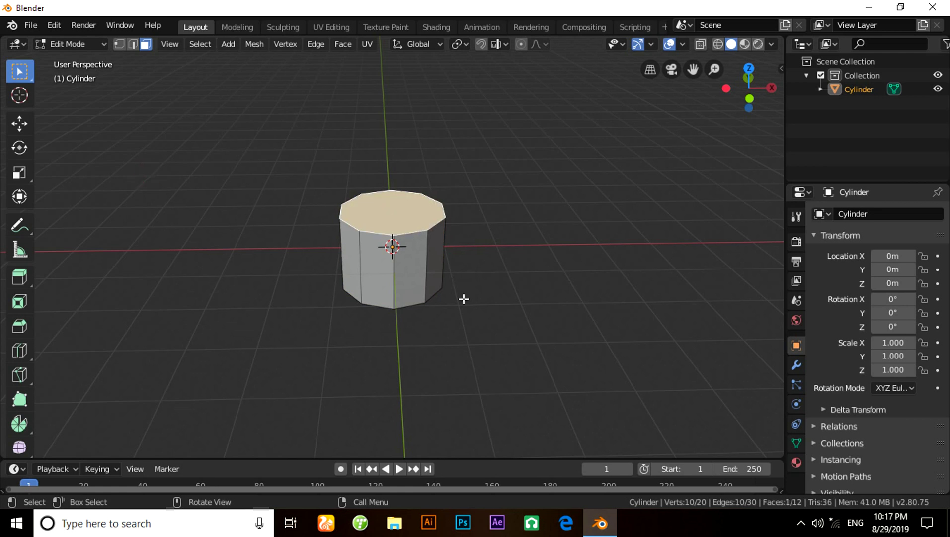
pyautogui.press('s')
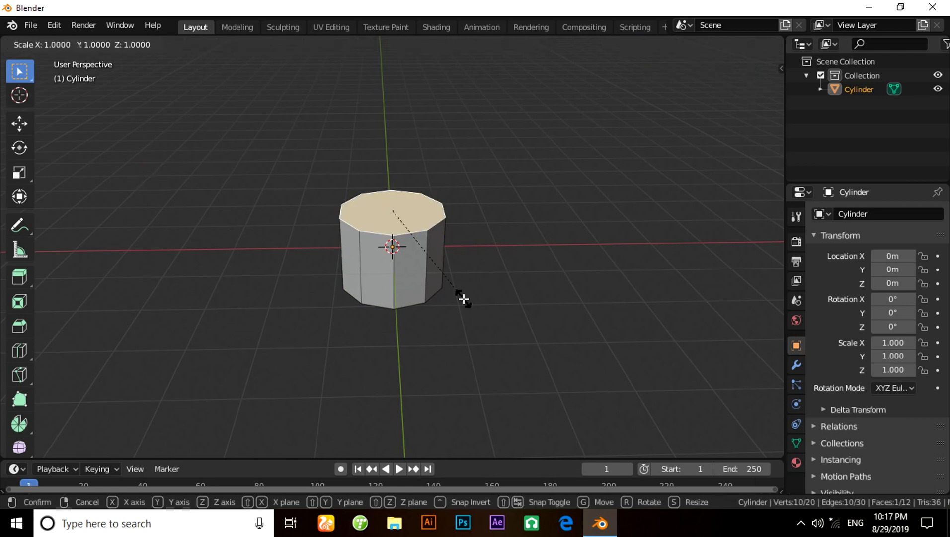
pyautogui.click(492, 322)
pyautogui.moveTo(491, 322); pyautogui.dragTo(507, 257, button='middle')
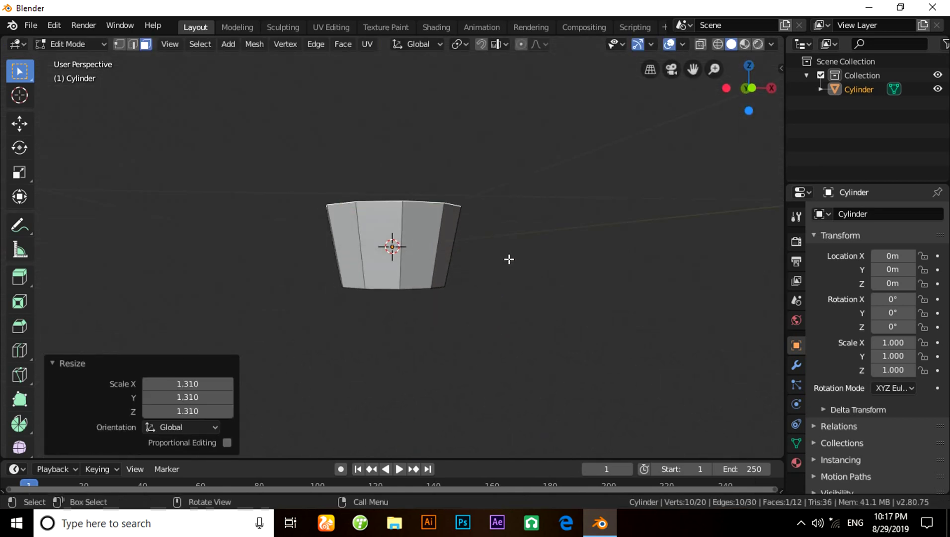
pyautogui.click(509, 259)
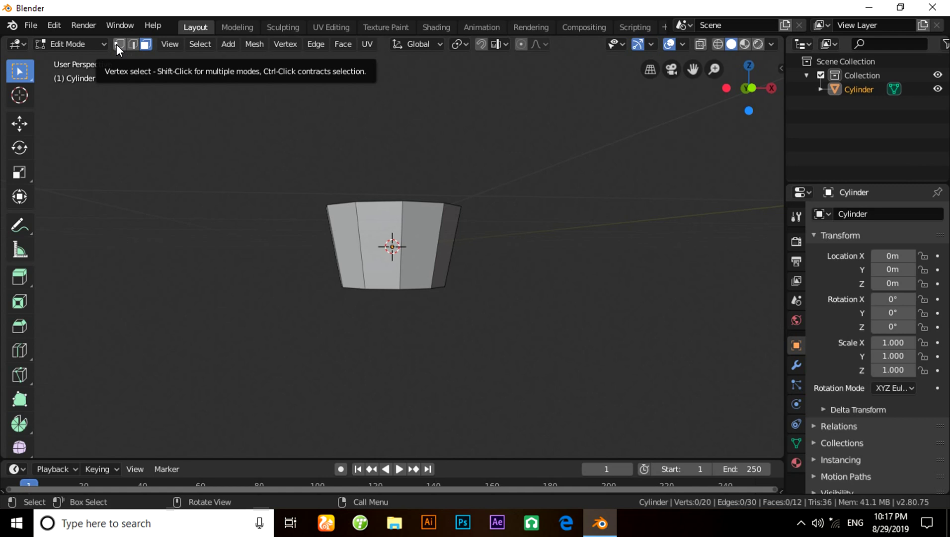
# In vertex select and front view, cut the first diagonal across a front side face.
pyautogui.click(118, 44)
pyautogui.moveTo(218, 187); pyautogui.dragTo(249, 212, button='middle')
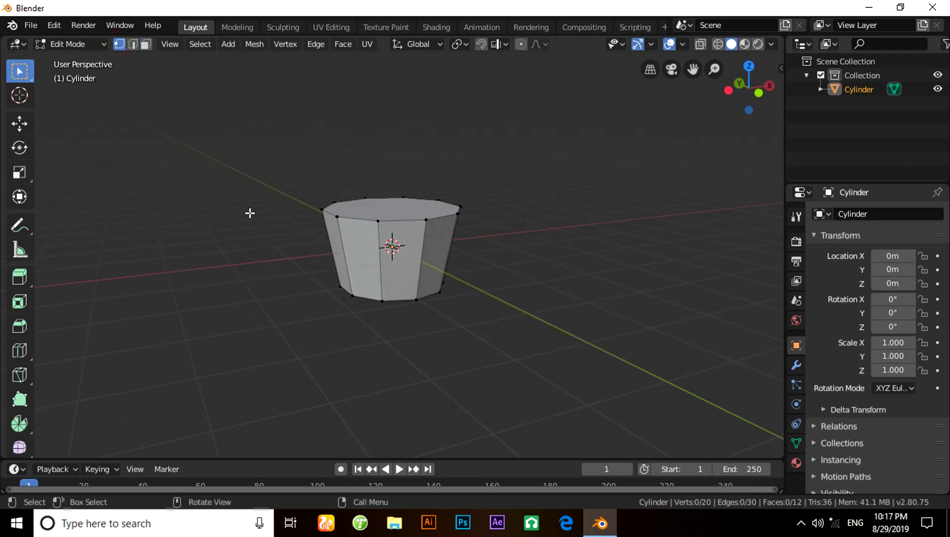
pyautogui.press('KP_1')
pyautogui.scroll(3, 455, 267)
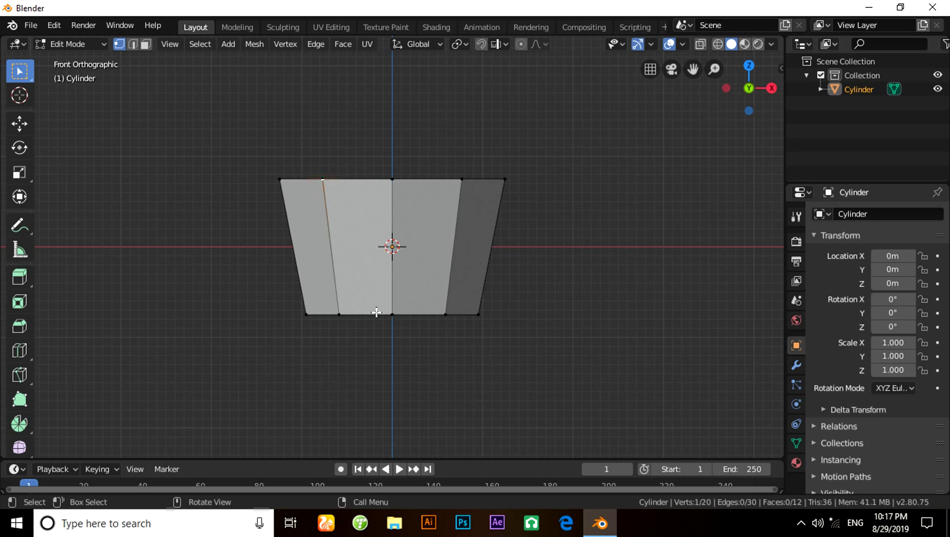
pyautogui.keyDown('shift'); pyautogui.click(392, 315); pyautogui.keyUp('shift')
pyautogui.press('j')
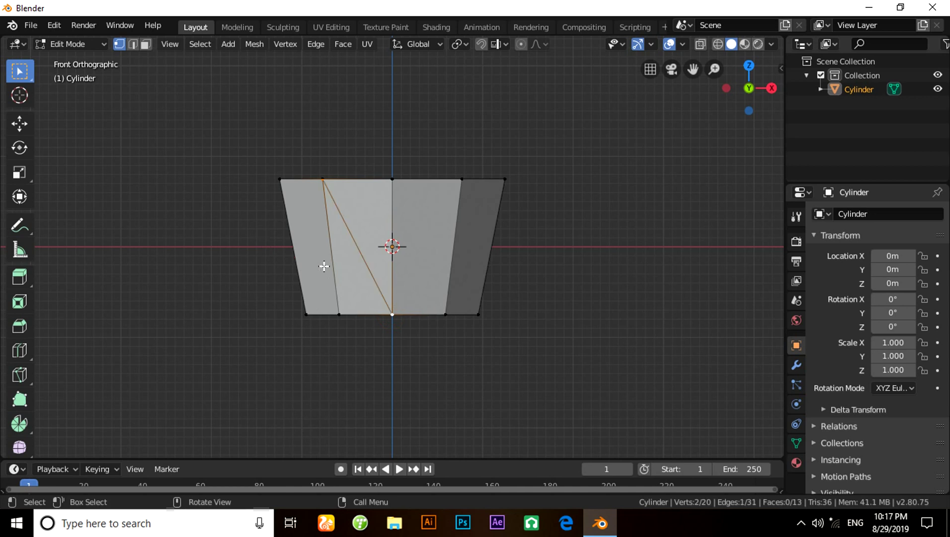
pyautogui.press('k')
pyautogui.click(388, 182)
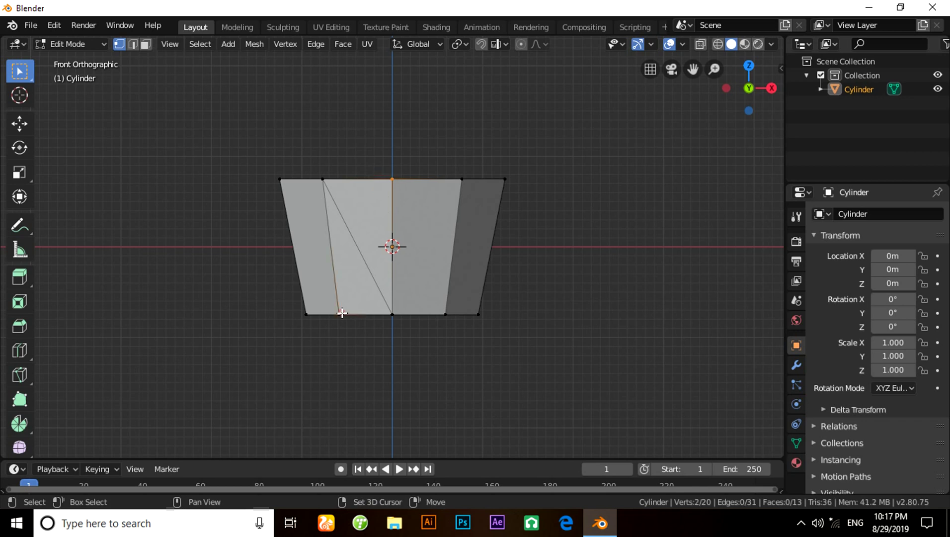
pyautogui.click(341, 313)
pyautogui.press('Return')
# Join opposite corners of the front faces with crossing diagonal edges.
pyautogui.click(393, 181)
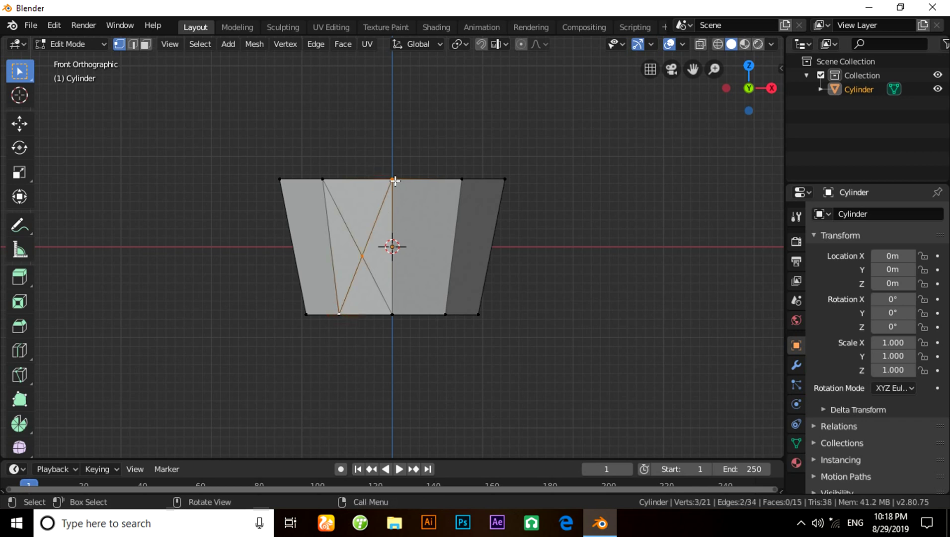
pyautogui.keyDown('shift'); pyautogui.click(446, 305); pyautogui.keyUp('shift')
pyautogui.press('j')
pyautogui.click(460, 182)
pyautogui.keyDown('shift'); pyautogui.click(396, 319); pyautogui.keyUp('shift')
pyautogui.press('j')
# Add an X of two diagonals across the next side face.
pyautogui.moveTo(484, 253); pyautogui.dragTo(376, 237, button='middle')
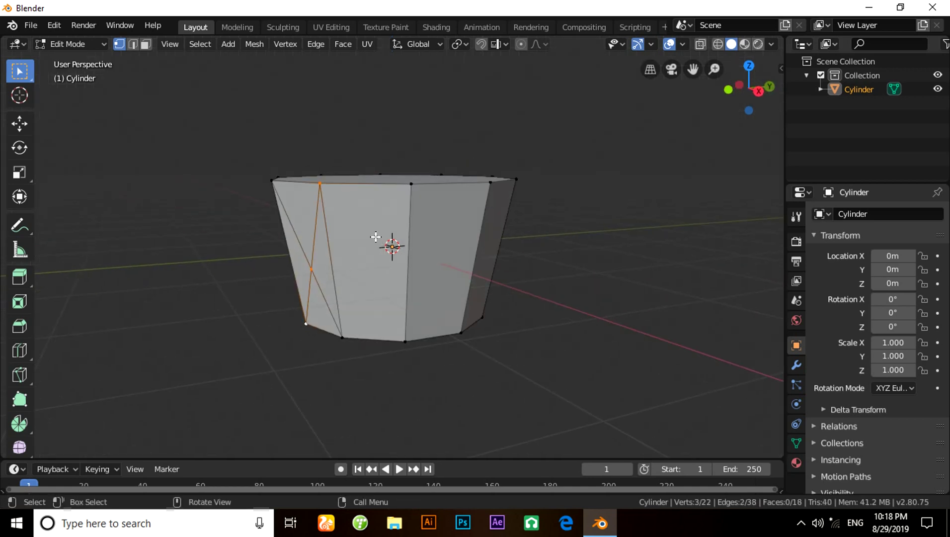
pyautogui.click(327, 192)
pyautogui.keyDown('shift'); pyautogui.click(412, 322); pyautogui.keyUp('shift')
pyautogui.press('j')
pyautogui.click(411, 204)
pyautogui.keyDown('shift'); pyautogui.click(349, 330); pyautogui.keyUp('shift')
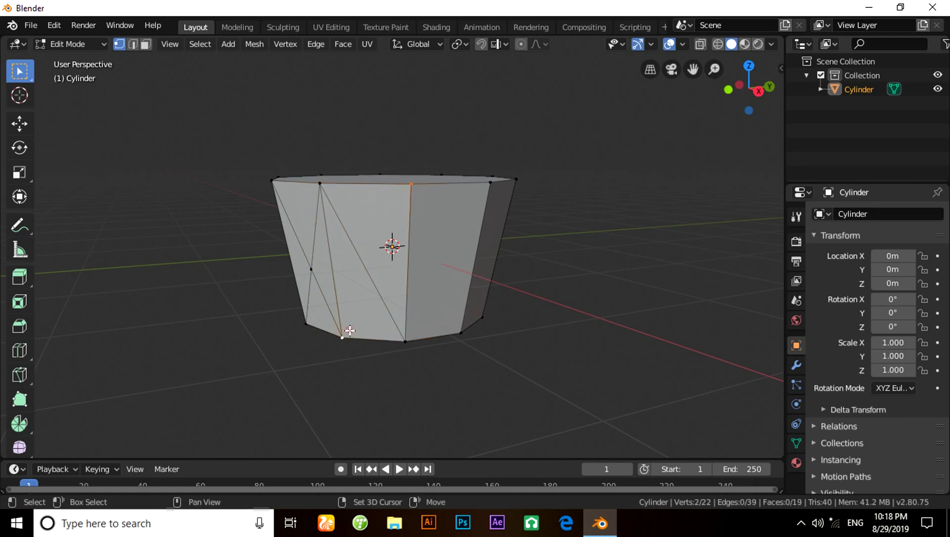
pyautogui.press('j')
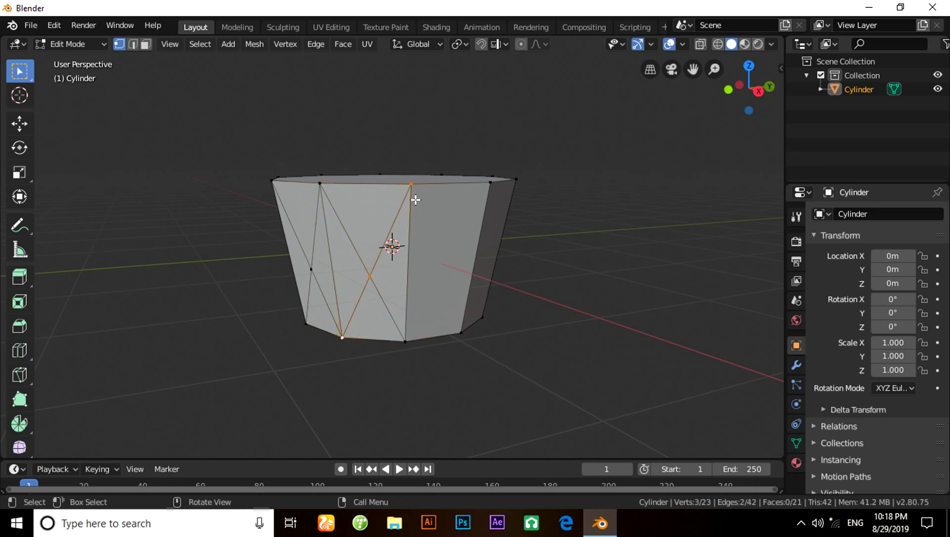
# Cross the following side face with two diagonal edges.
pyautogui.click(415, 199)
pyautogui.keyDown('shift'); pyautogui.click(465, 320); pyautogui.keyUp('shift')
pyautogui.press('j')
pyautogui.click(485, 191)
pyautogui.keyDown('shift'); pyautogui.click(419, 323); pyautogui.keyUp('shift')
pyautogui.press('j')
# Continue around the cylinder, adding an X on the next face.
pyautogui.moveTo(419, 322); pyautogui.dragTo(318, 329, button='middle')
pyautogui.click(359, 216)
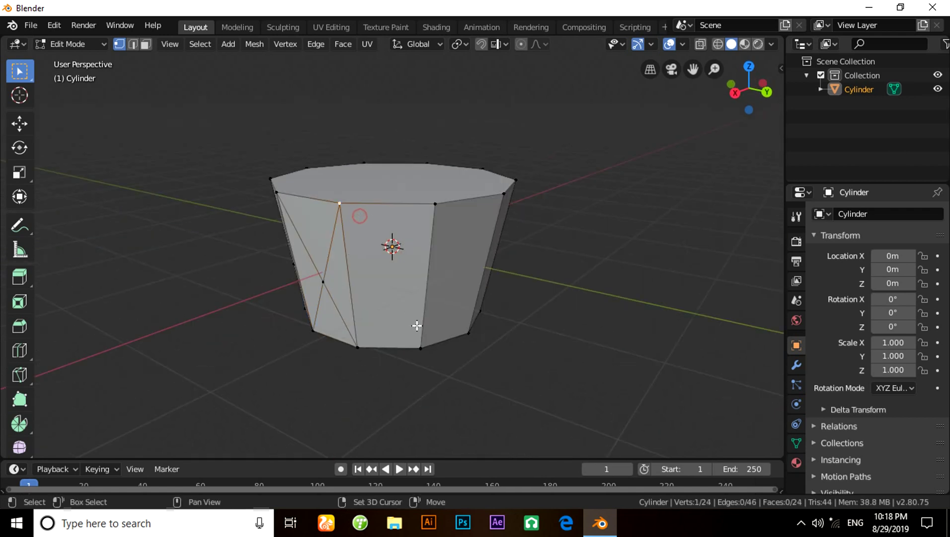
pyautogui.keyDown('shift'); pyautogui.click(417, 330); pyautogui.keyUp('shift')
pyautogui.press('j')
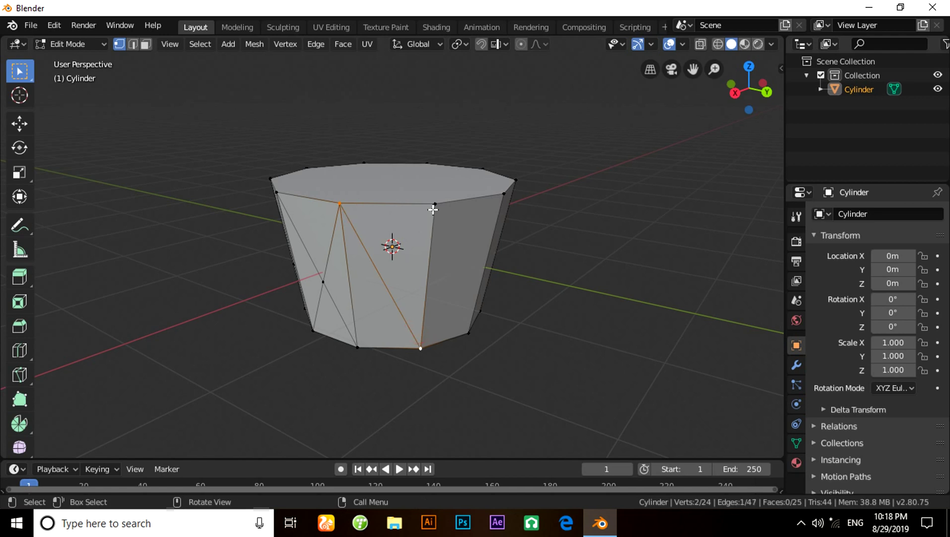
pyautogui.click(435, 204)
pyautogui.keyDown('shift'); pyautogui.click(358, 346); pyautogui.keyUp('shift')
pyautogui.press('j')
# Connect opposite corners of another side face into an X.
pyautogui.moveTo(417, 293); pyautogui.dragTo(357, 243, button='middle')
pyautogui.click(349, 226)
pyautogui.keyDown('shift'); pyautogui.click(421, 351); pyautogui.keyUp('shift')
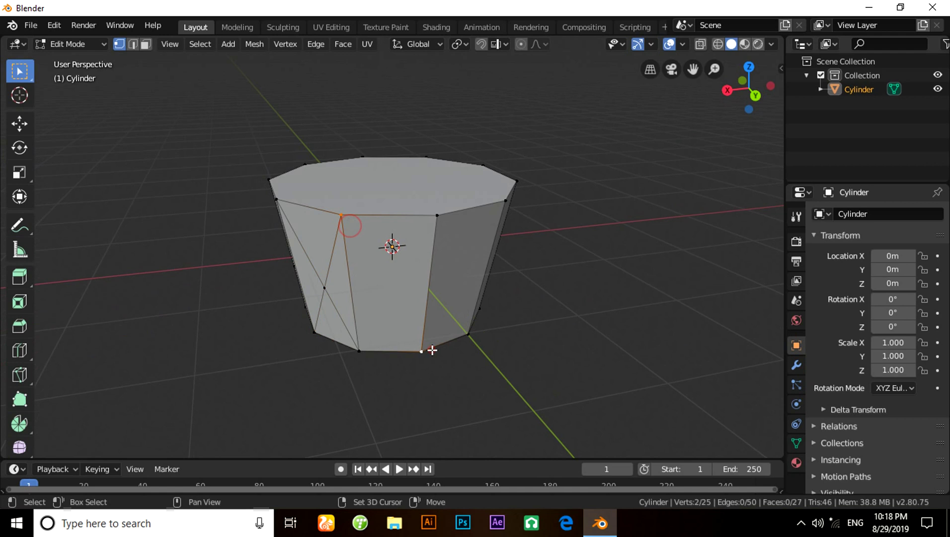
pyautogui.press('j')
pyautogui.click(436, 215)
pyautogui.keyDown('shift'); pyautogui.click(359, 350); pyautogui.keyUp('shift')
pyautogui.press('j')
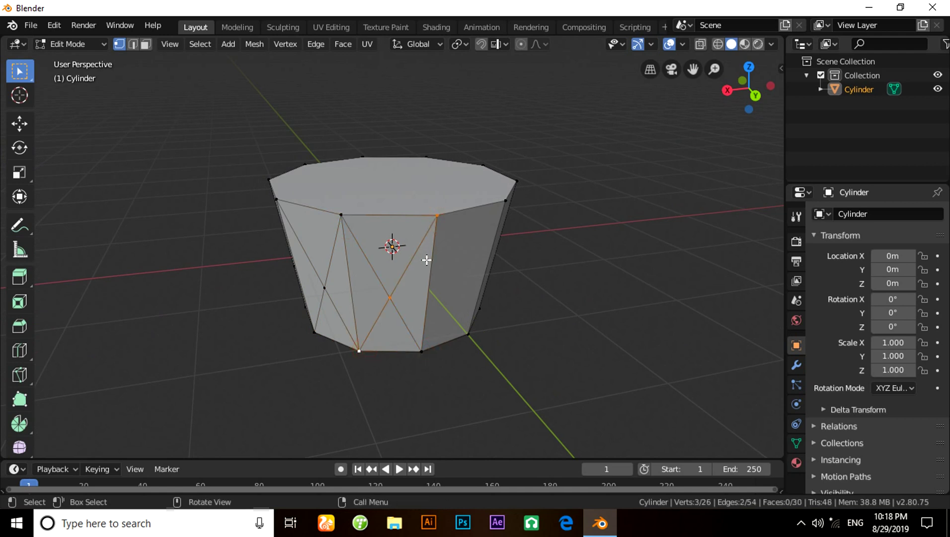
# Add diagonal edges across the next pair of corners around the wall.
pyautogui.moveTo(426, 260); pyautogui.dragTo(361, 266, button='middle')
pyautogui.click(364, 244)
pyautogui.keyDown('shift'); pyautogui.click(422, 340); pyautogui.keyUp('shift')
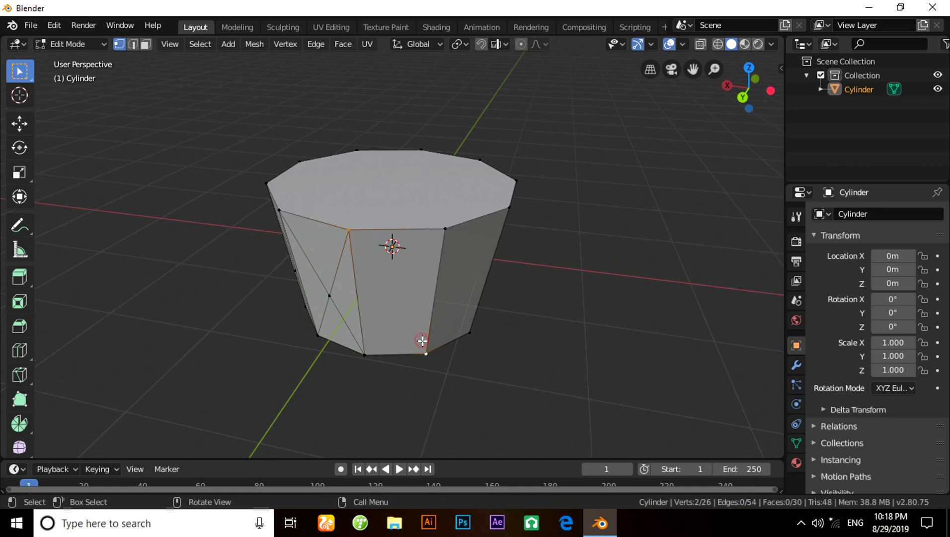
pyautogui.press('j')
pyautogui.moveTo(377, 354); pyautogui.dragTo(339, 348, button='middle')
pyautogui.press('j')
pyautogui.moveTo(405, 259); pyautogui.dragTo(345, 251, button='middle')
# Give the next side face its two crossing diagonals.
pyautogui.click(332, 226)
pyautogui.keyDown('shift'); pyautogui.click(383, 341); pyautogui.keyUp('shift')
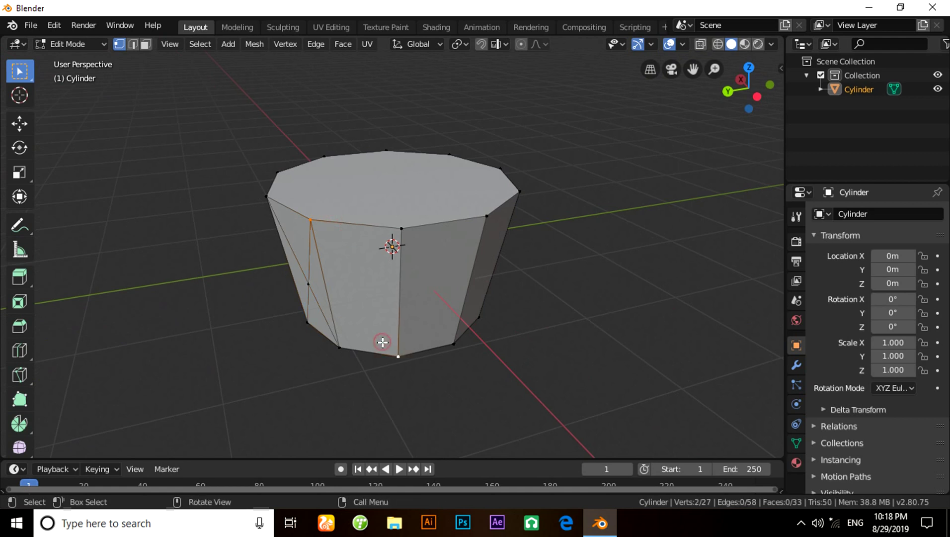
pyautogui.press('k')
pyautogui.press('Escape')
pyautogui.press('j')
pyautogui.click(399, 235)
pyautogui.keyDown('shift'); pyautogui.click(356, 344); pyautogui.keyUp('shift')
pyautogui.press('j')
# Add an X of diagonals on the following face around the back.
pyautogui.moveTo(356, 344); pyautogui.dragTo(300, 314, button='middle')
pyautogui.click(304, 229)
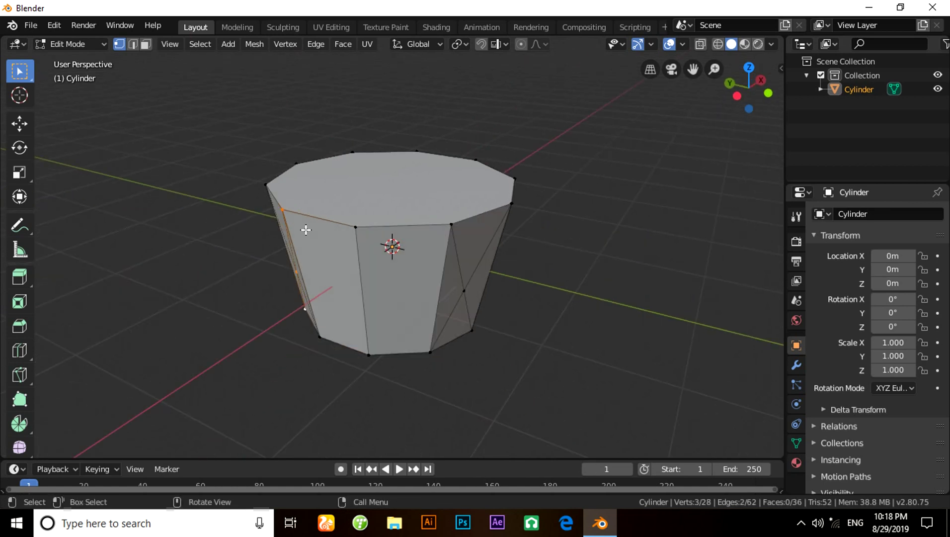
pyautogui.keyDown('shift'); pyautogui.click(352, 334); pyautogui.keyUp('shift')
pyautogui.moveTo(354, 335); pyautogui.dragTo(374, 334, button='middle')
pyautogui.press('j')
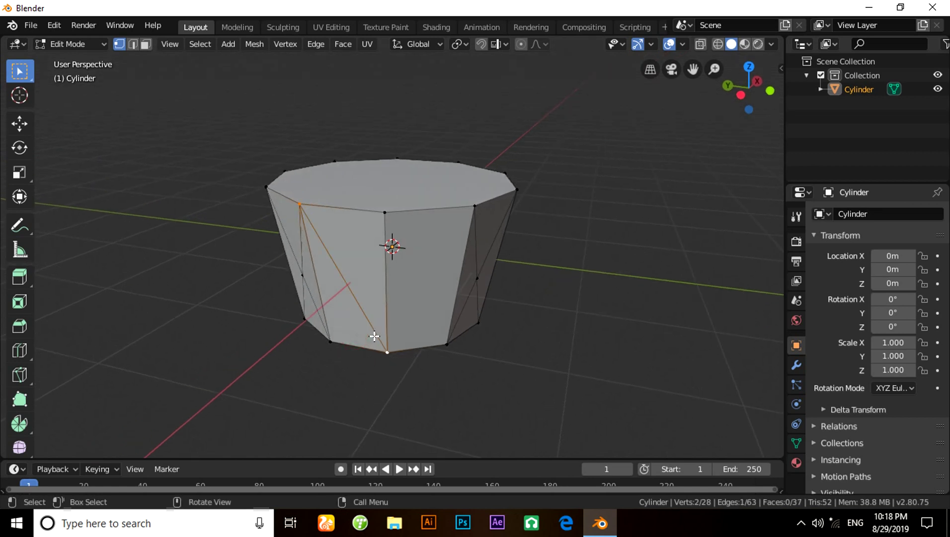
pyautogui.click(390, 223)
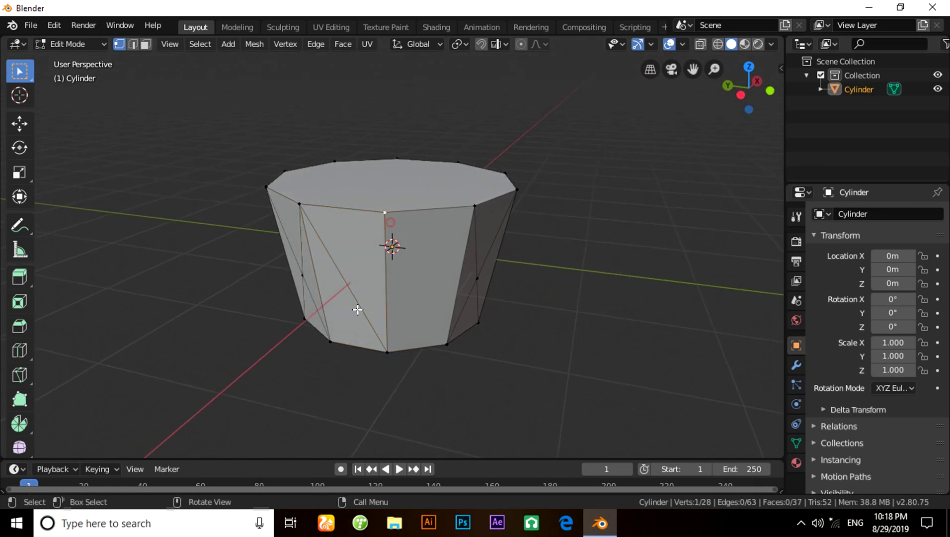
pyautogui.keyDown('shift'); pyautogui.click(335, 333); pyautogui.keyUp('shift')
pyautogui.press('j')
# Cross the last remaining side face, completing the lattice all around.
pyautogui.click(384, 230)
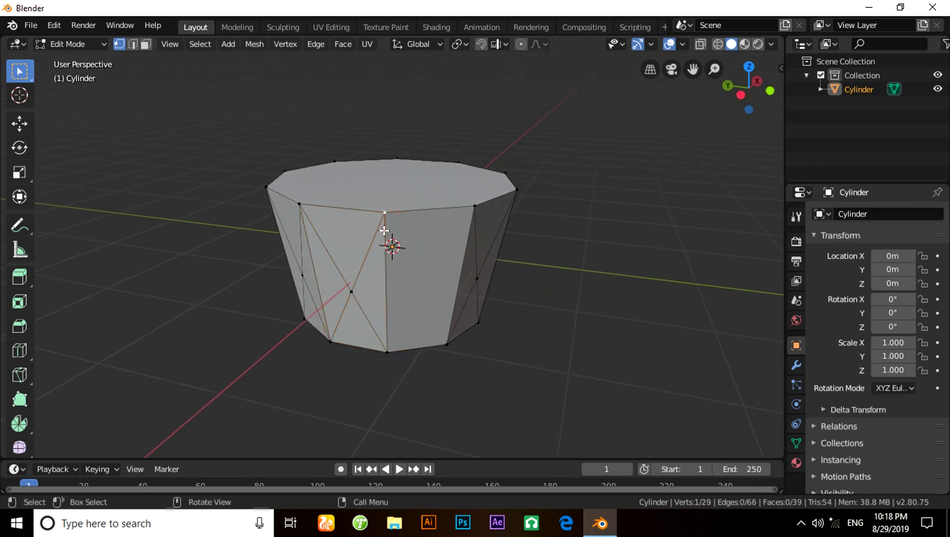
pyautogui.keyDown('shift'); pyautogui.click(425, 328); pyautogui.keyUp('shift')
pyautogui.press('j')
pyautogui.click(460, 213)
pyautogui.keyDown('shift'); pyautogui.click(400, 343); pyautogui.keyUp('shift')
pyautogui.press('j')
pyautogui.moveTo(462, 346)
pyautogui.mouseDown(button='middle')
pyautogui.moveTo(242, 375)
pyautogui.moveTo(265, 333)
pyautogui.moveTo(399, 349)
pyautogui.moveTo(392, 248)
pyautogui.moveTo(223, 333)
pyautogui.moveTo(466, 57)
pyautogui.moveTo(427, 449)
pyautogui.moveTo(480, 352)
pyautogui.moveTo(475, 339)
pyautogui.mouseUp(button='middle')
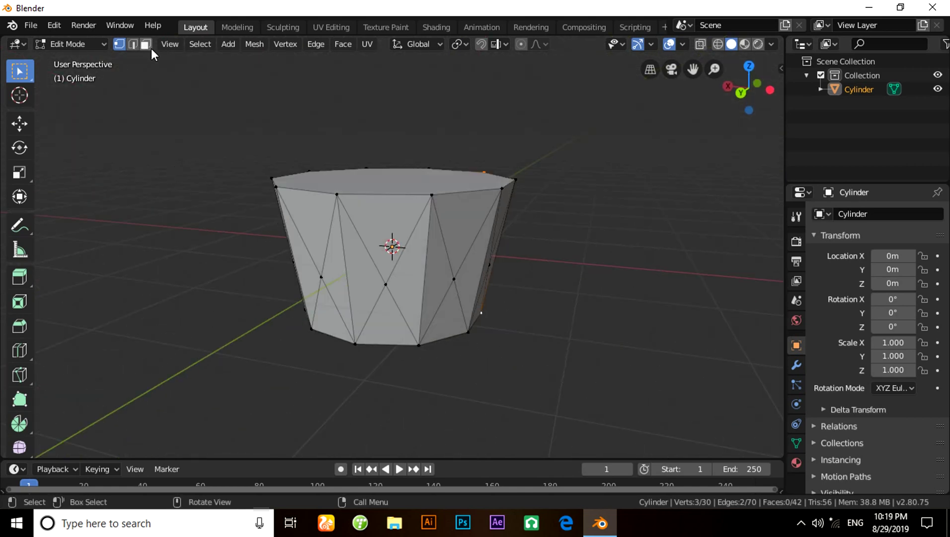
# Delete only the faces of the whole mesh, keeping its edges, and return to Object Mode.
pyautogui.click(143, 48)
pyautogui.press('a')
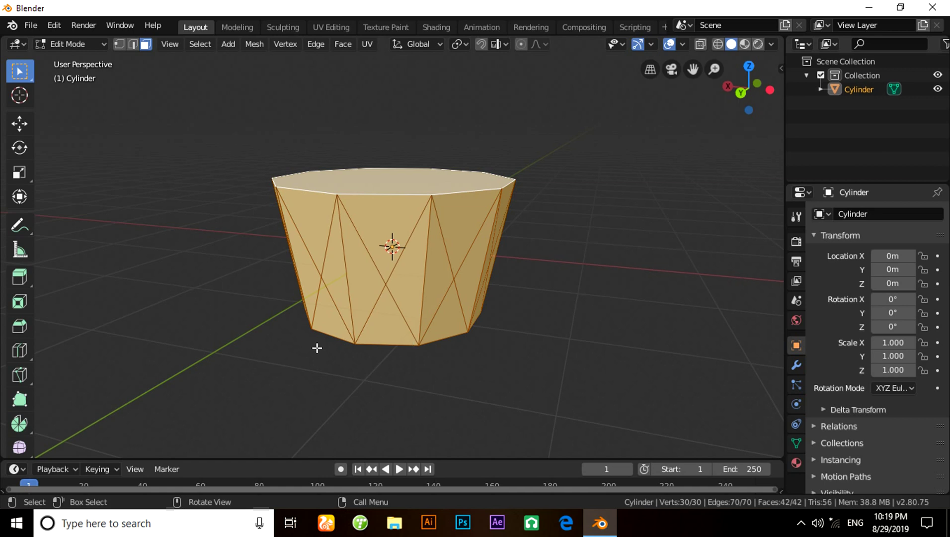
pyautogui.press('x')
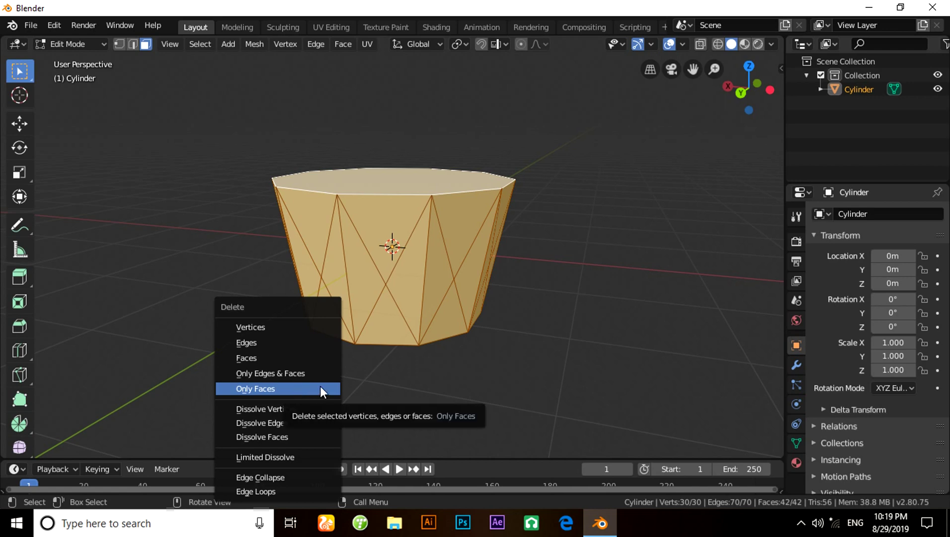
pyautogui.click(302, 388)
pyautogui.moveTo(291, 388); pyautogui.dragTo(191, 118, button='middle')
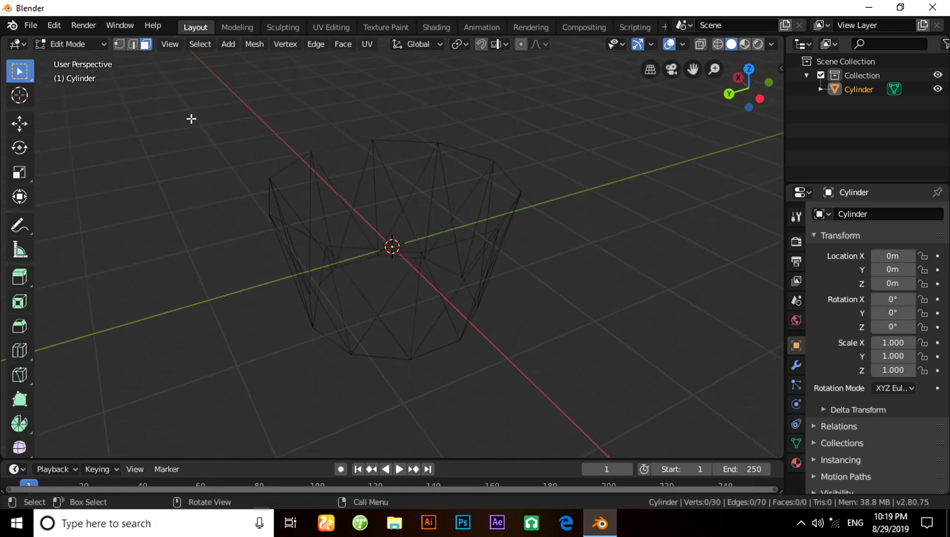
pyautogui.click(86, 45)
pyautogui.click(97, 61)
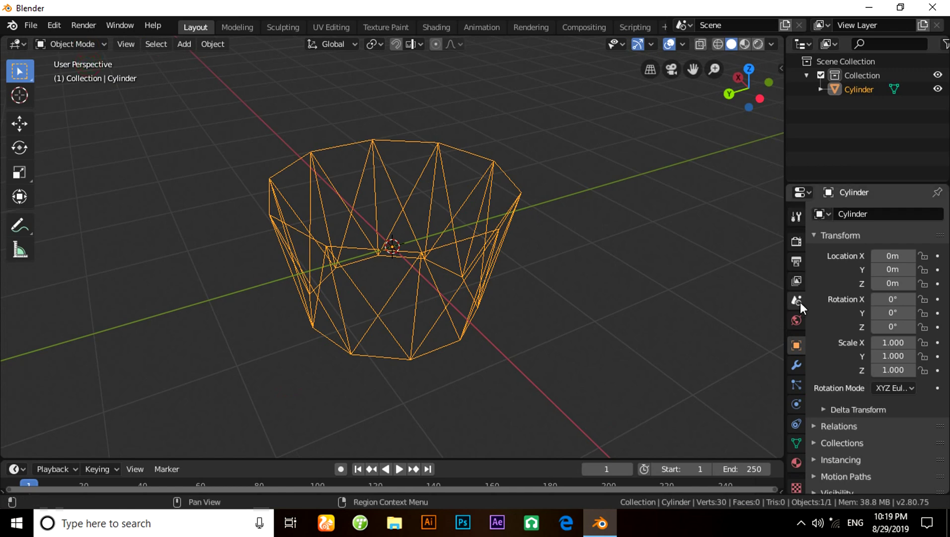
# Add a Skin modifier in Modifier Properties to thicken the lattice edges.
pyautogui.click(793, 366)
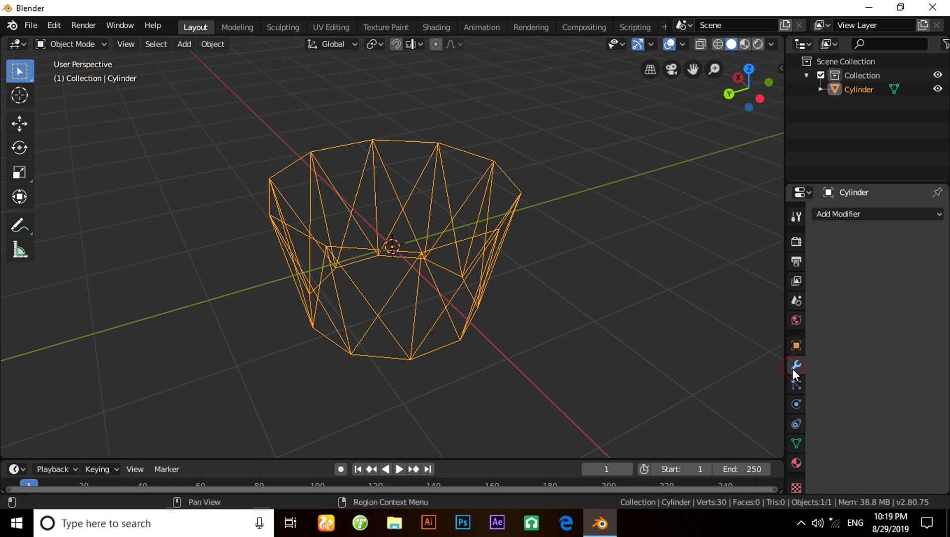
pyautogui.click(834, 213)
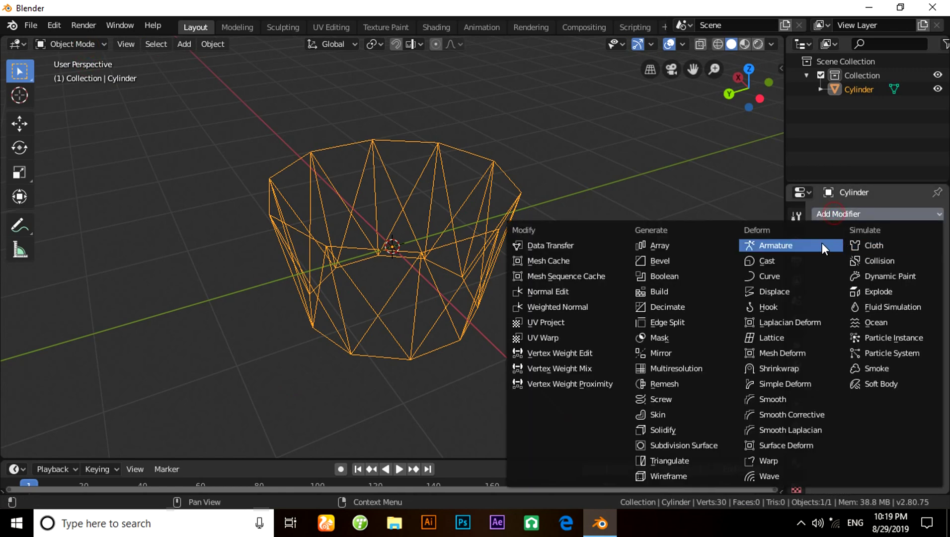
pyautogui.click(689, 415)
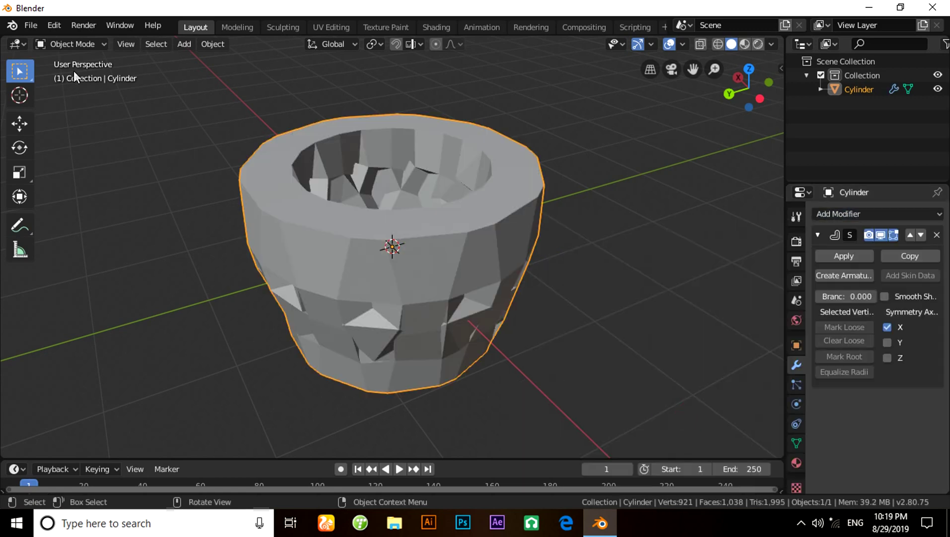
pyautogui.click(63, 42)
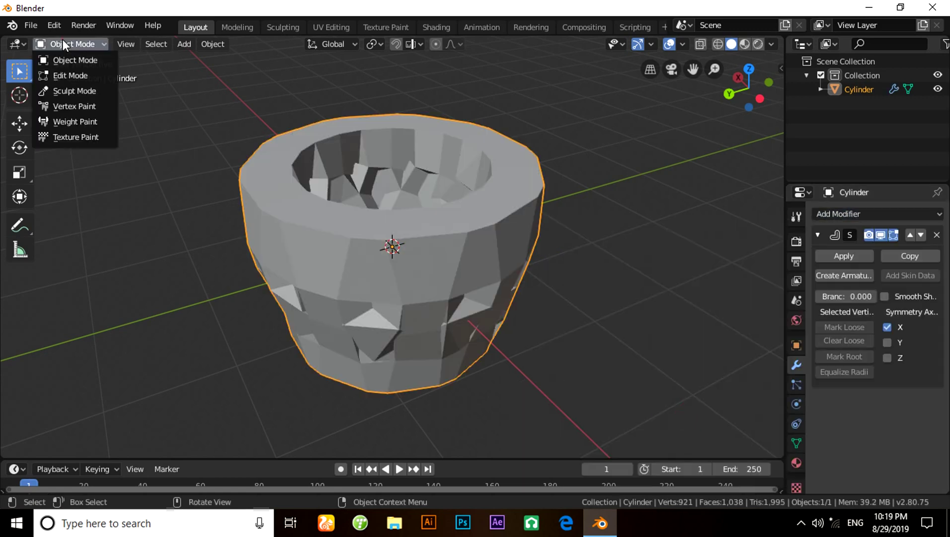
# In Edit Mode, resize the skin of all vertices to 0.1 for thin struts.
pyautogui.click(86, 74)
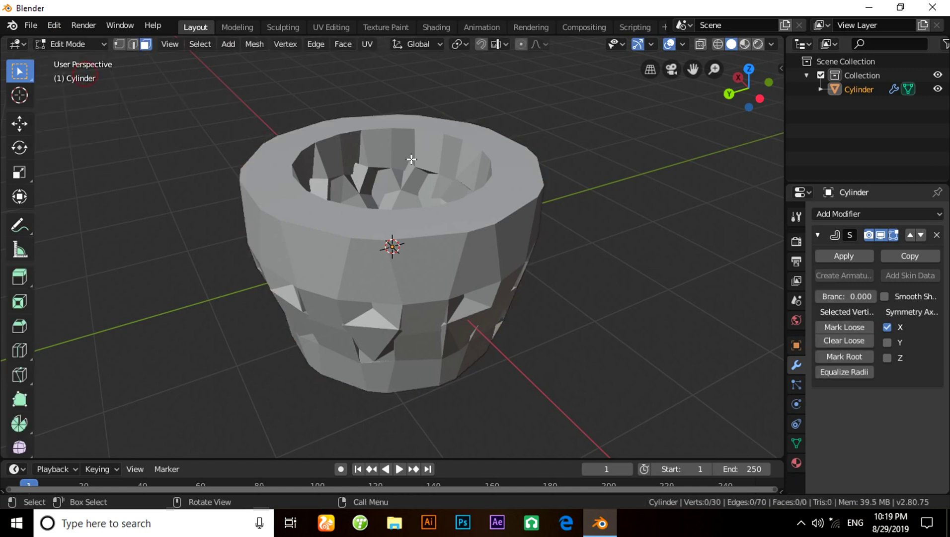
pyautogui.press('a')
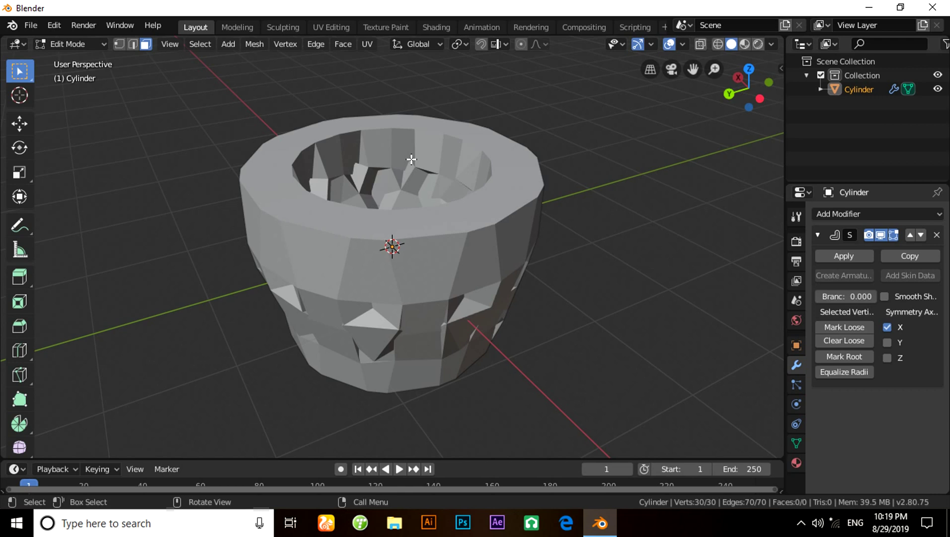
pyautogui.press('s')
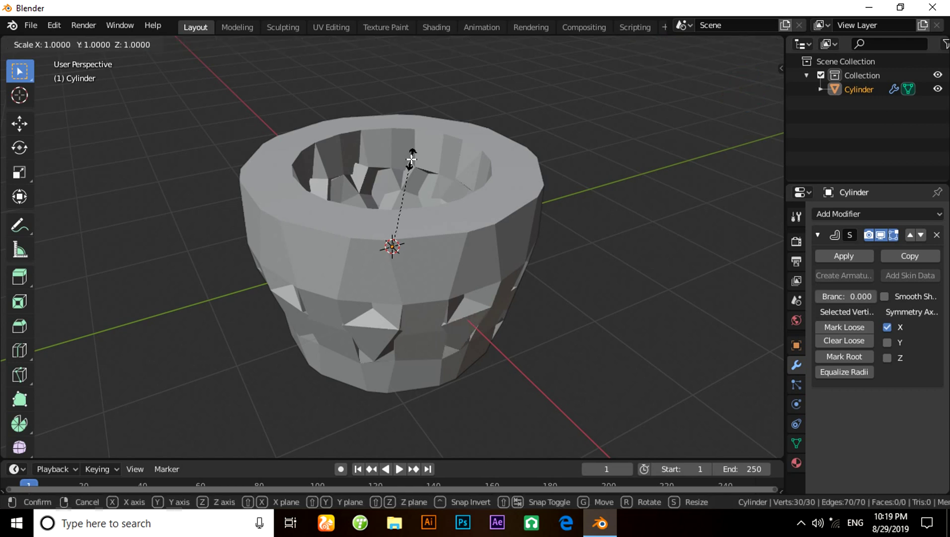
pyautogui.write('.1')
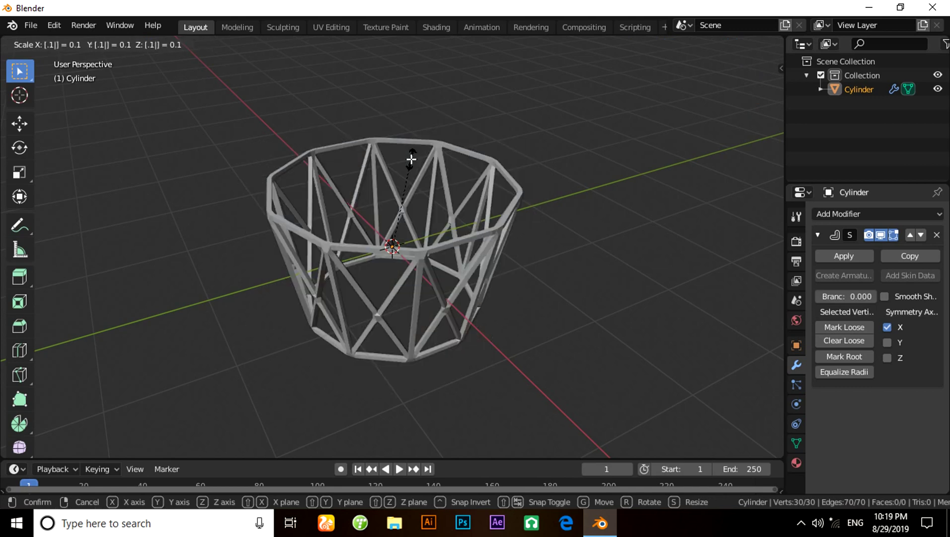
pyautogui.press('Return')
pyautogui.moveTo(445, 390); pyautogui.dragTo(277, 352, button='middle')
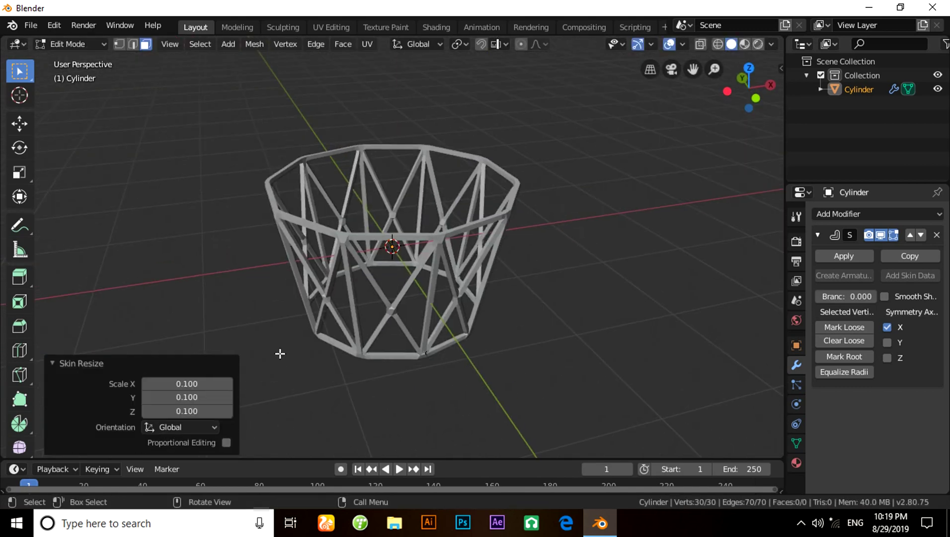
# Add a Subdivision Surface modifier at viewport level 2; applying Skin fails in Edit Mode.
pyautogui.click(837, 217)
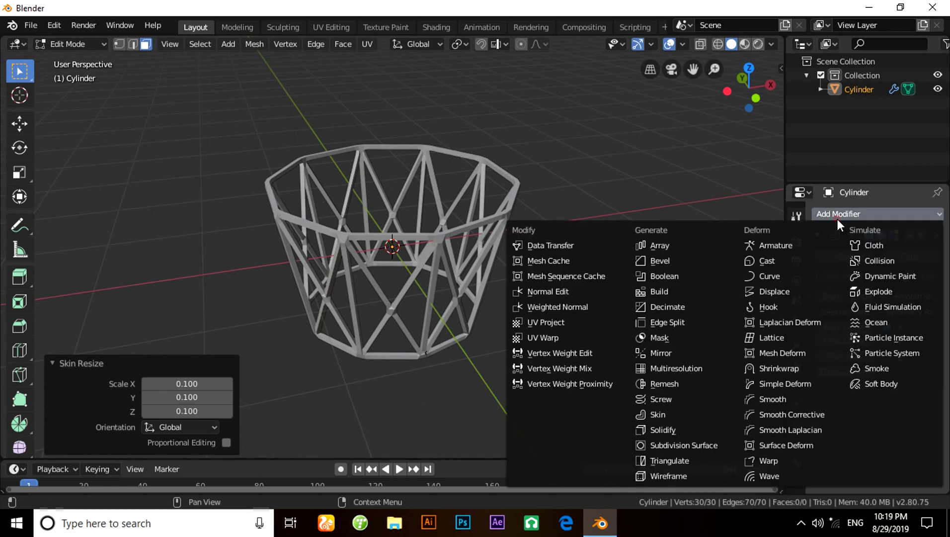
pyautogui.click(685, 451)
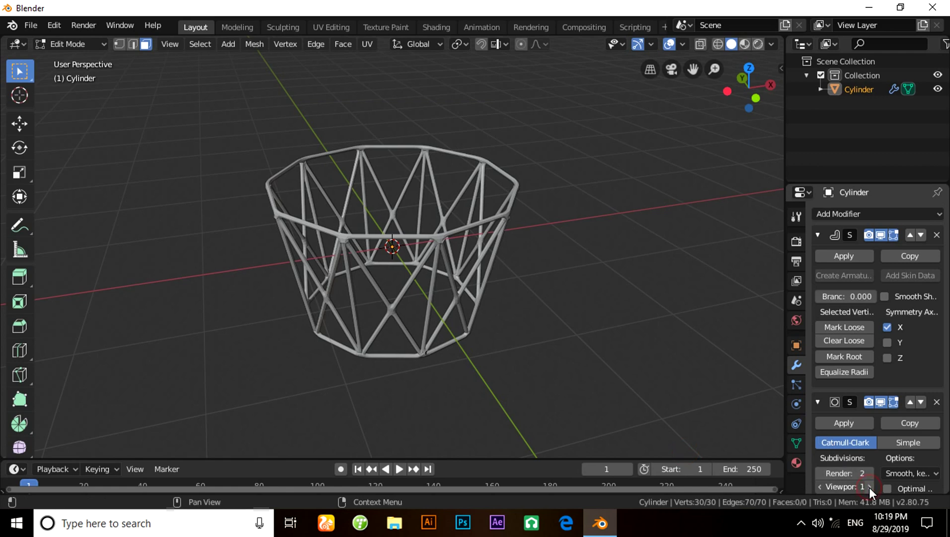
pyautogui.click(869, 487)
pyautogui.moveTo(563, 329); pyautogui.dragTo(565, 394, button='middle')
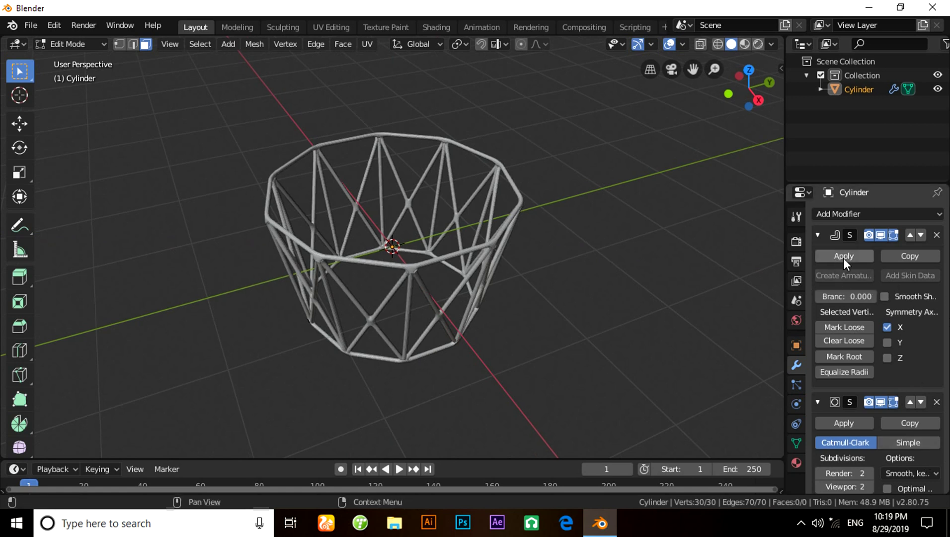
pyautogui.click(825, 255)
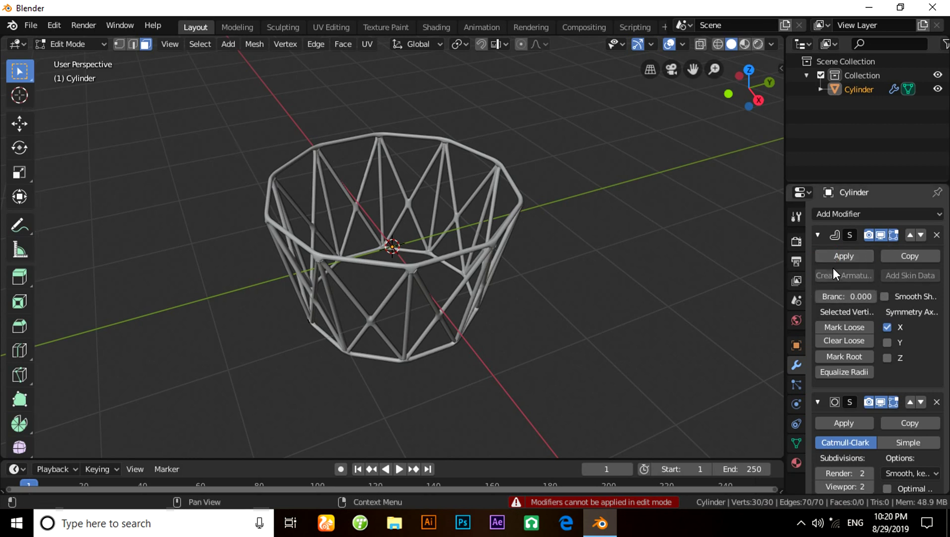
# In Object Mode, apply the Skin and then the Subdivision Surface modifier.
pyautogui.click(62, 43)
pyautogui.click(77, 63)
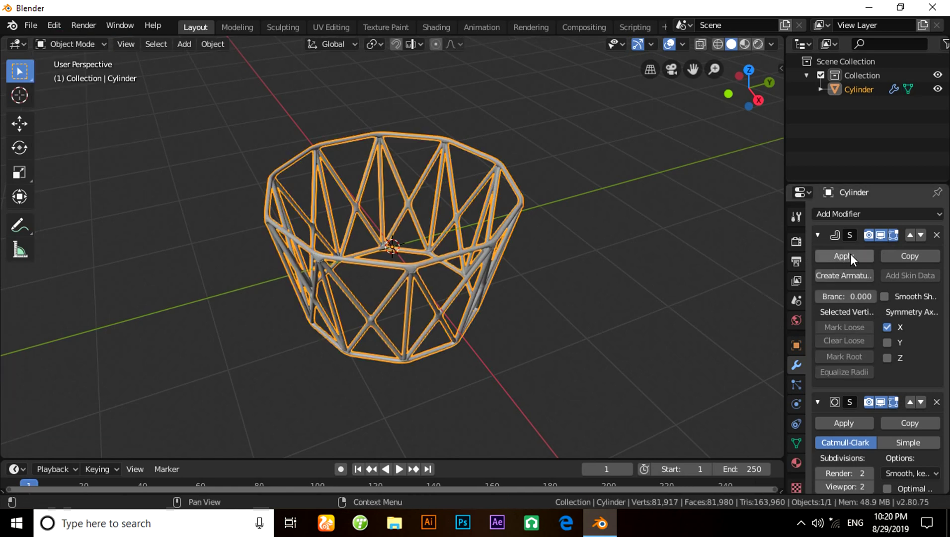
pyautogui.click(835, 255)
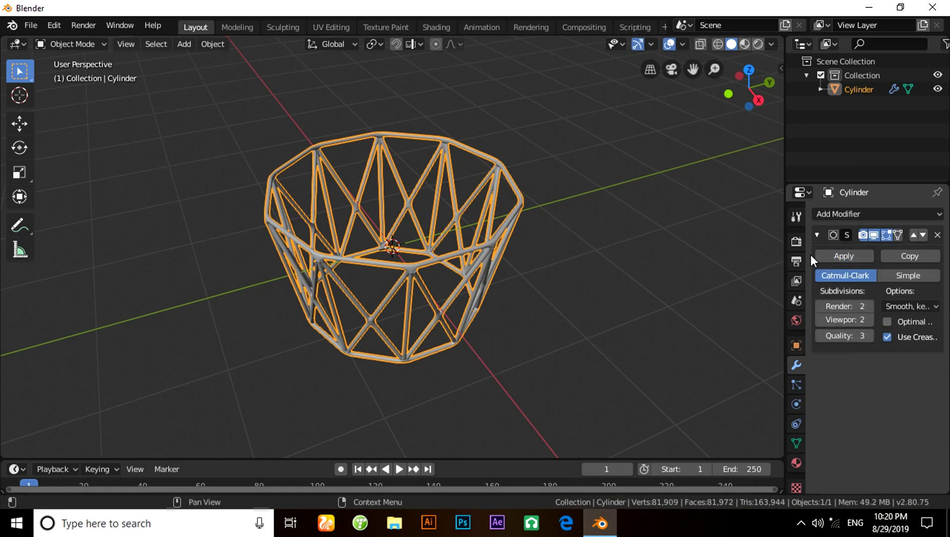
pyautogui.click(828, 253)
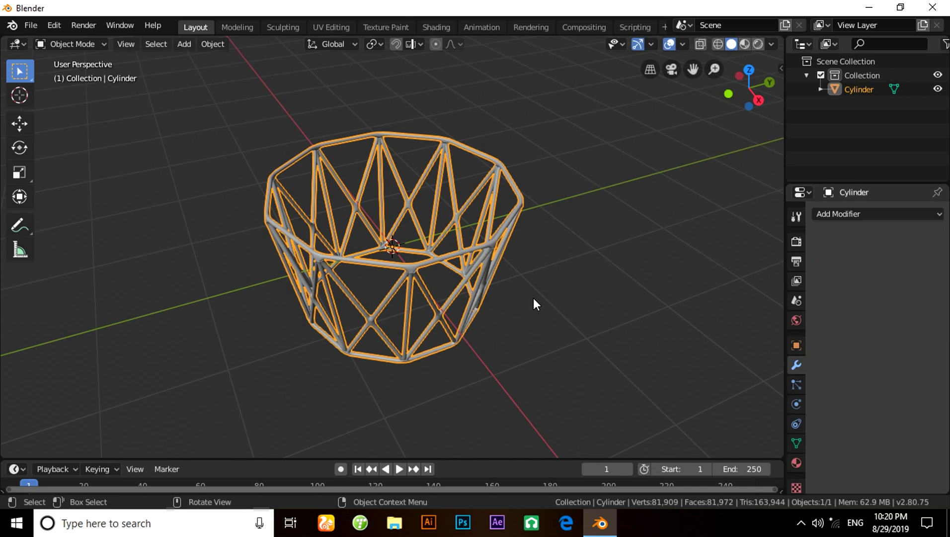
pyautogui.moveTo(543, 307); pyautogui.dragTo(426, 286, button='middle')
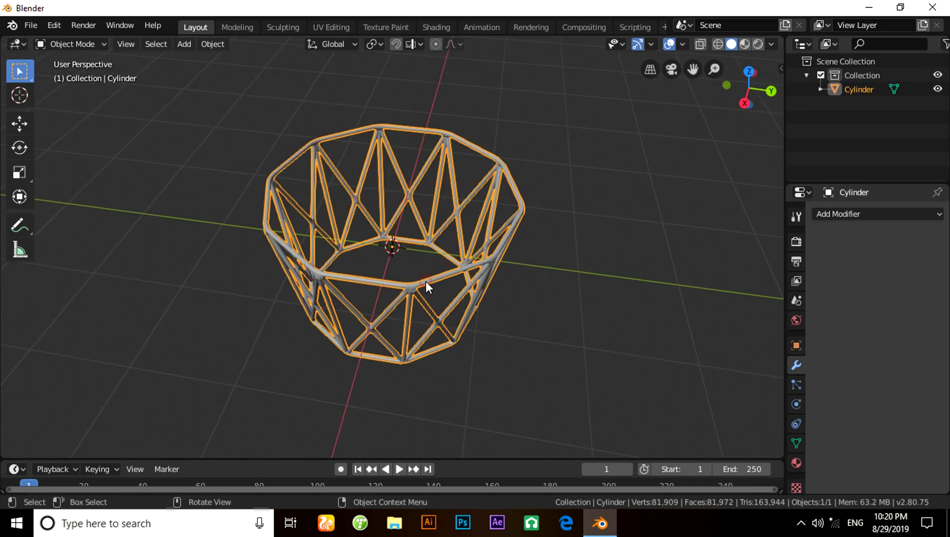
# Shade the basket smooth and deselect it.
pyautogui.rightClick(425, 280)
pyautogui.click(406, 269)
pyautogui.moveTo(474, 307); pyautogui.dragTo(492, 346, button='middle')
pyautogui.click(425, 306)
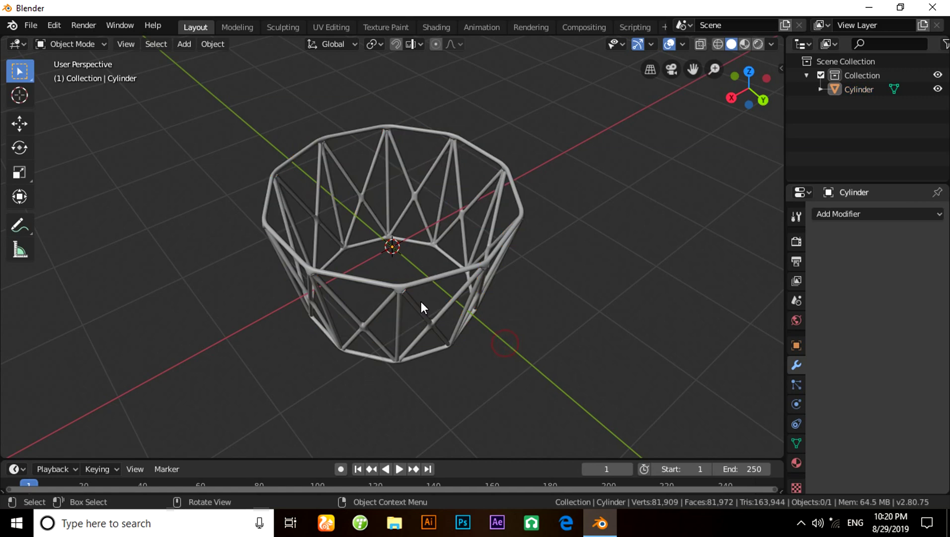
# From the top view, add a 32-vertex circle with 0.95 m radius at the origin.
pyautogui.press('KP_7')
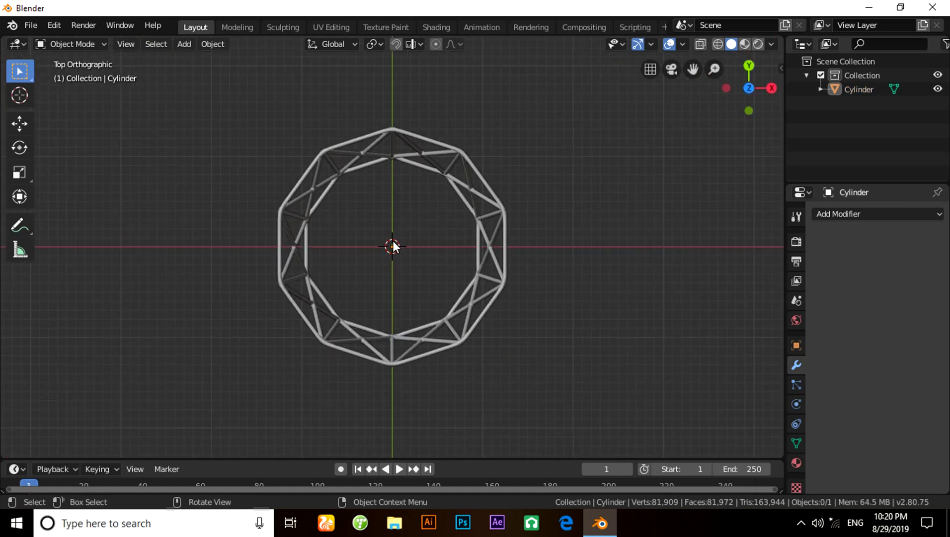
pyautogui.hotkey('shift', 'a')
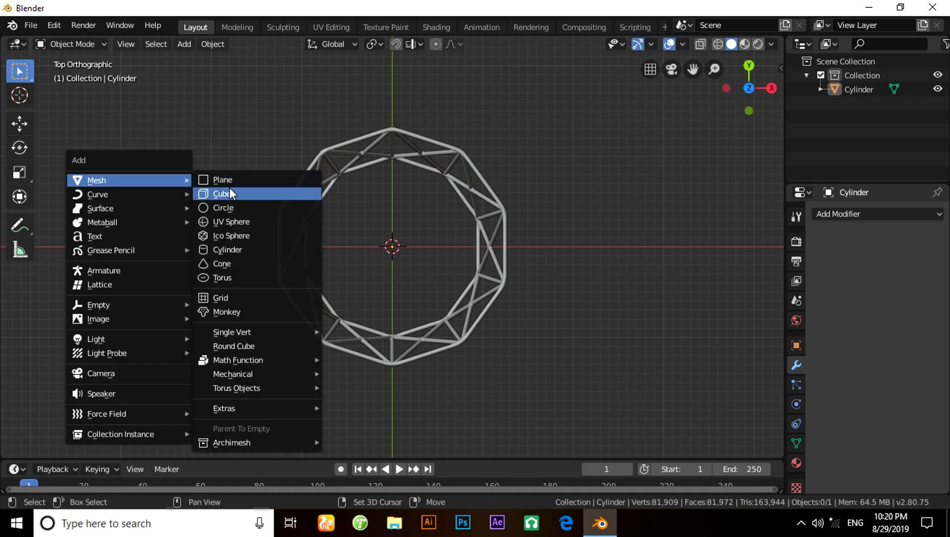
pyautogui.click(235, 207)
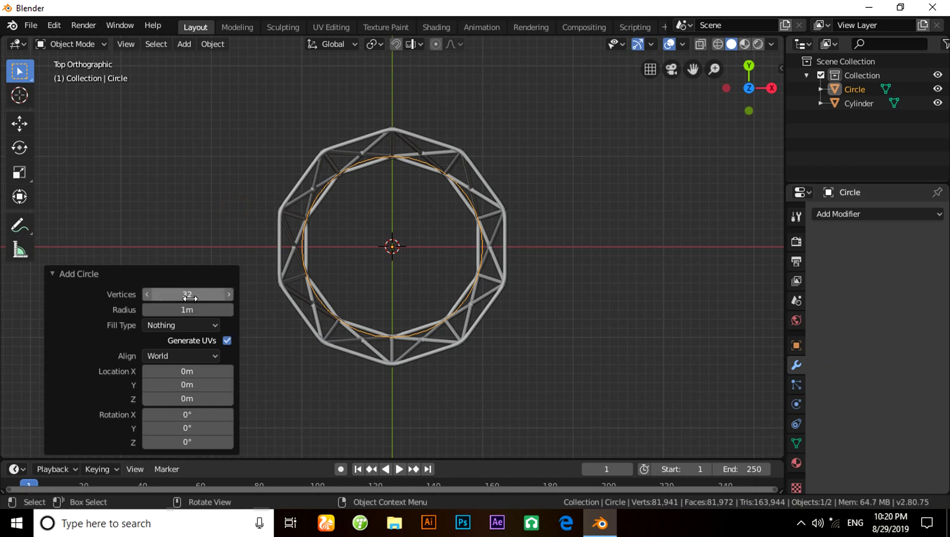
pyautogui.moveTo(187, 307); pyautogui.dragTo(184, 312)
pyautogui.moveTo(86, 74); pyautogui.dragTo(289, 56, button='middle')
# From the front view, move the circle 0.726 m down along Z to the bottom rim.
pyautogui.press('KP_1')
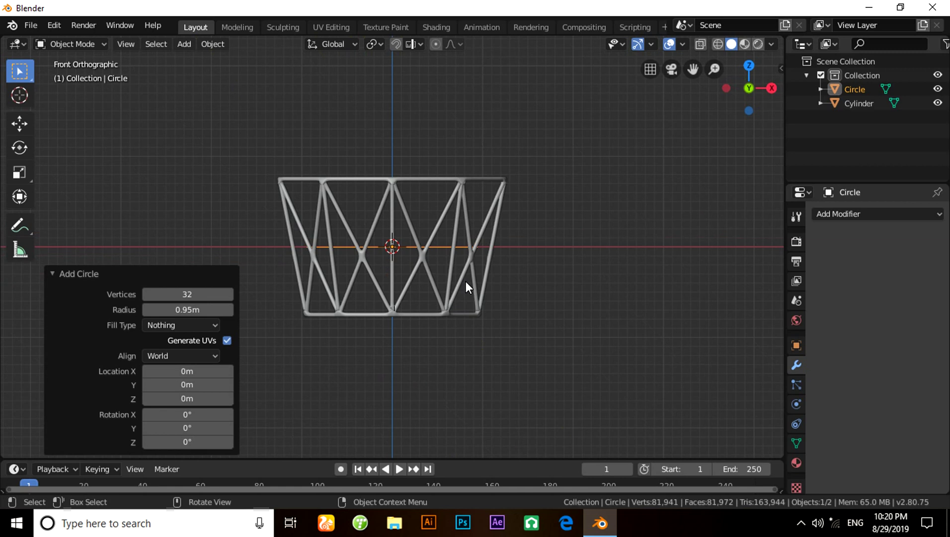
pyautogui.press('g')
pyautogui.press('z')
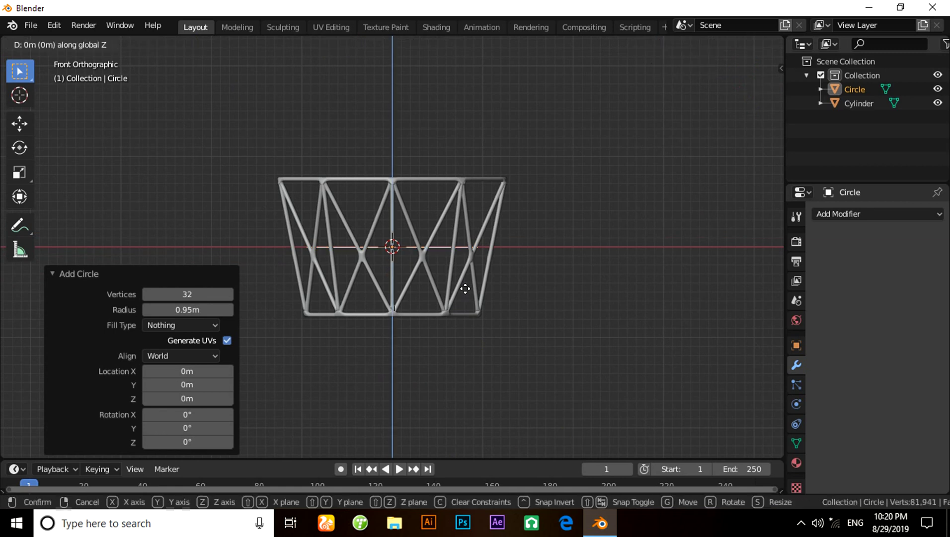
pyautogui.click(466, 355)
pyautogui.moveTo(466, 354); pyautogui.dragTo(365, 323, button='middle')
# Fill the circle ring with a face in Edit Mode, then return to Object Mode.
pyautogui.click(77, 43)
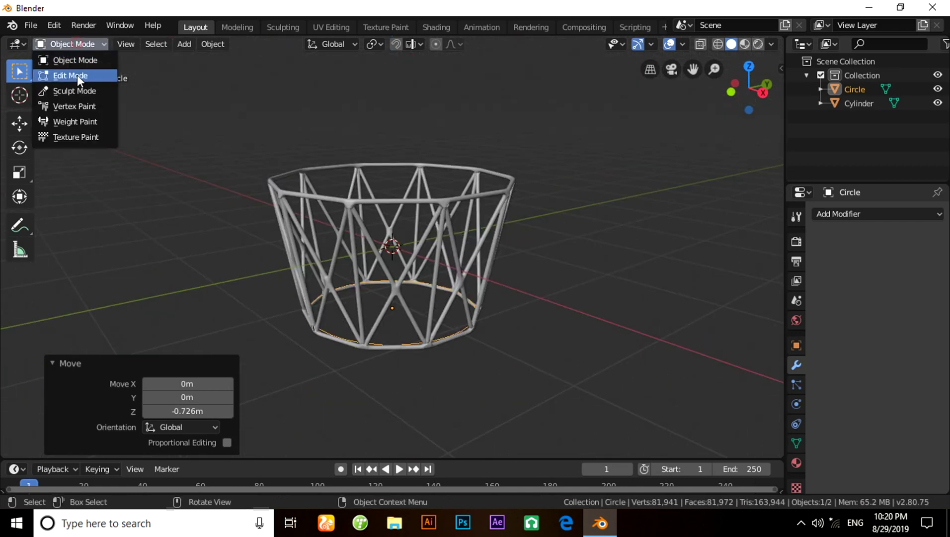
pyautogui.click(77, 75)
pyautogui.moveTo(184, 183); pyautogui.dragTo(367, 260, button='middle')
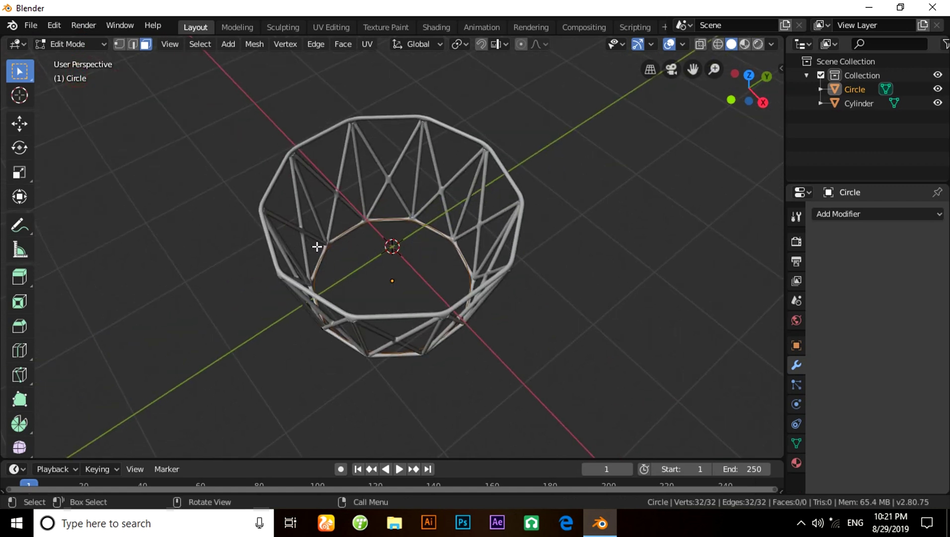
pyautogui.press('f')
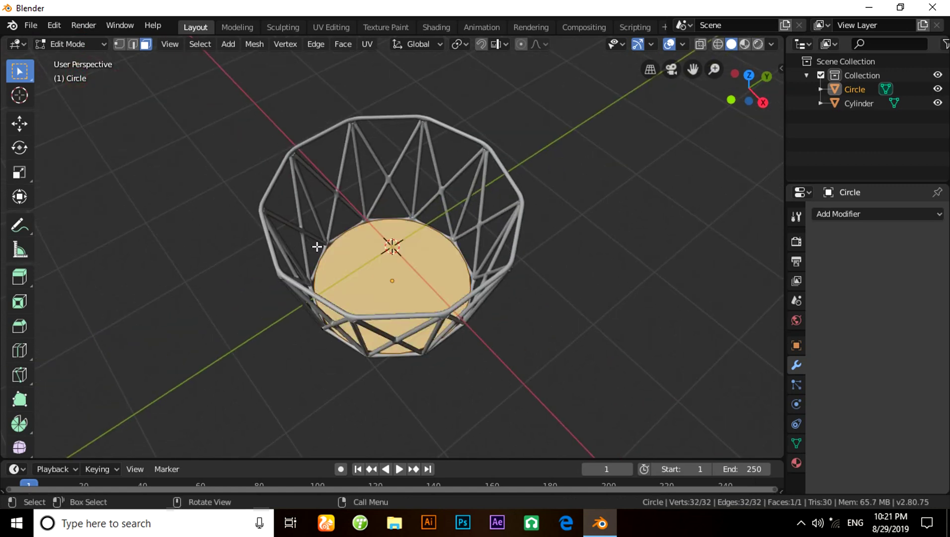
pyautogui.click(68, 46)
pyautogui.click(70, 60)
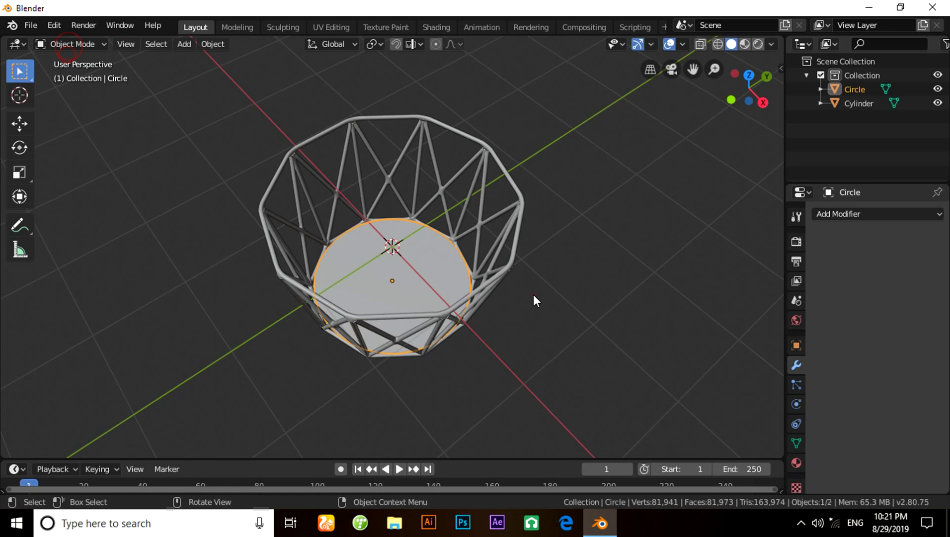
# Select the circular base, switch the viewport to Material Preview, and enlarge the timeline area.
pyautogui.click(533, 294)
pyautogui.press('KP_1')
pyautogui.moveTo(492, 291); pyautogui.dragTo(408, 306, button='middle')
pyautogui.click(407, 306)
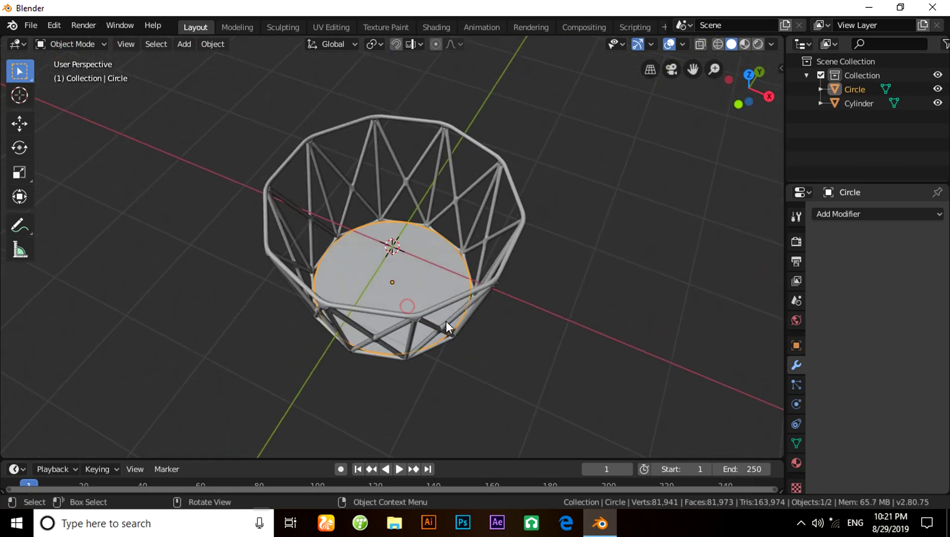
pyautogui.click(745, 44)
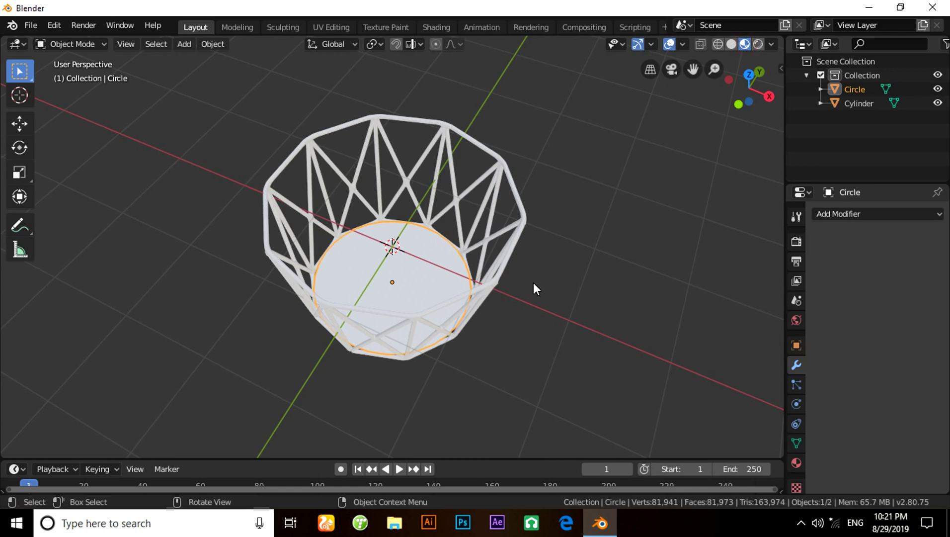
pyautogui.keyDown('shift'); pyautogui.moveTo(533, 289); pyautogui.dragTo(477, 256, button='middle'); pyautogui.keyUp('shift')
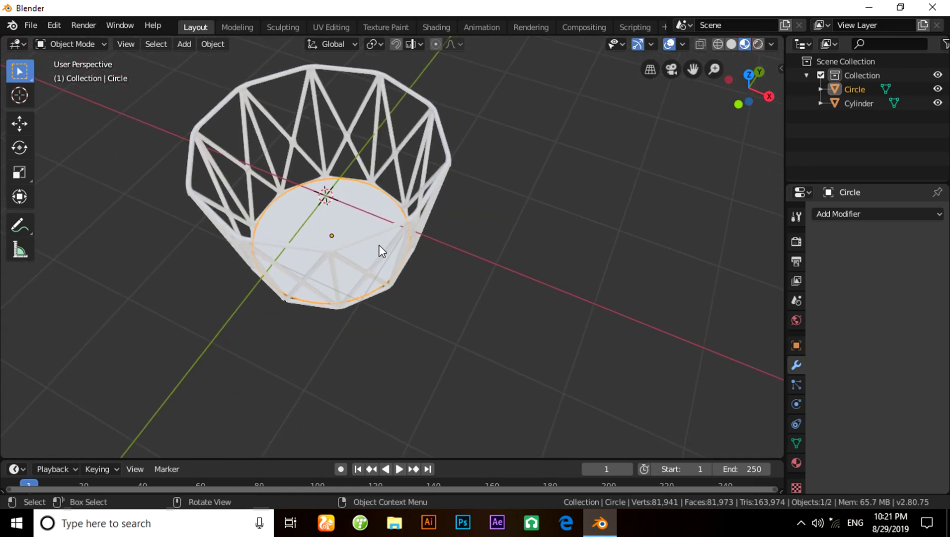
pyautogui.moveTo(492, 457); pyautogui.dragTo(494, 322)
# Turn the bottom timeline area into the Shader Editor.
pyautogui.click(19, 328)
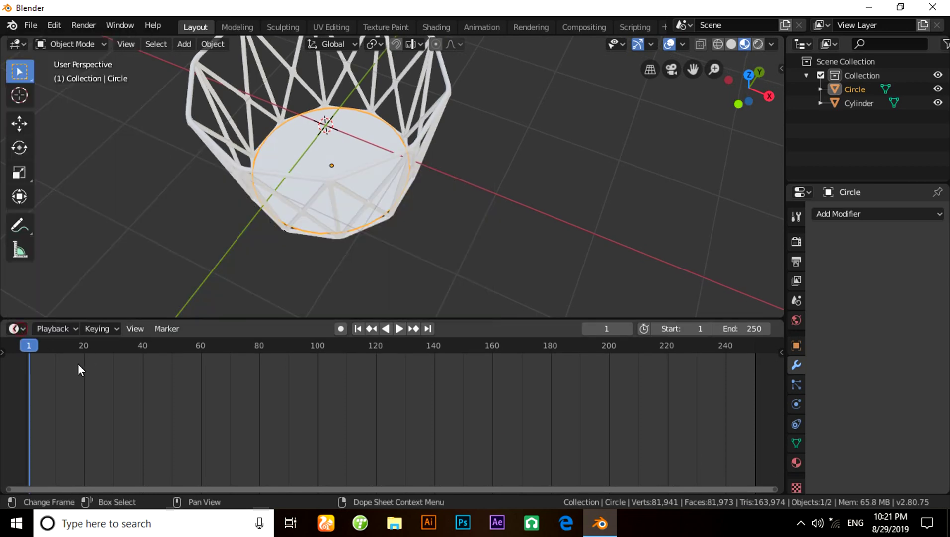
pyautogui.click(25, 343)
pyautogui.click(17, 328)
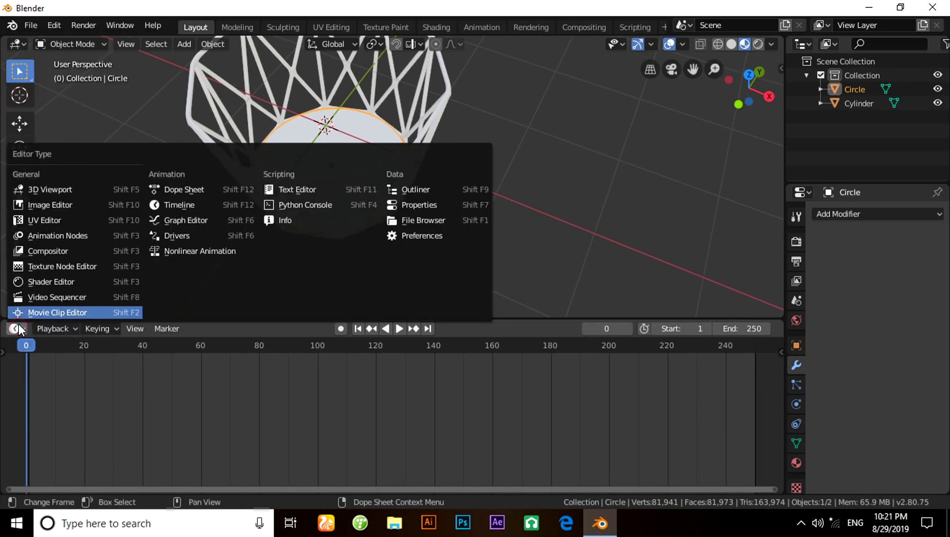
pyautogui.click(43, 282)
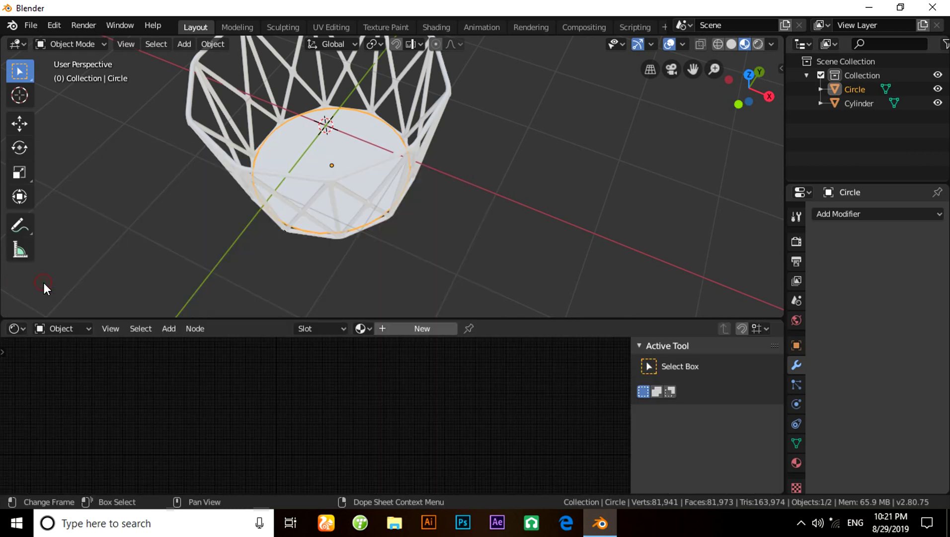
# Create Material.001 for the circle and delete its Principled BSDF node.
pyautogui.click(413, 330)
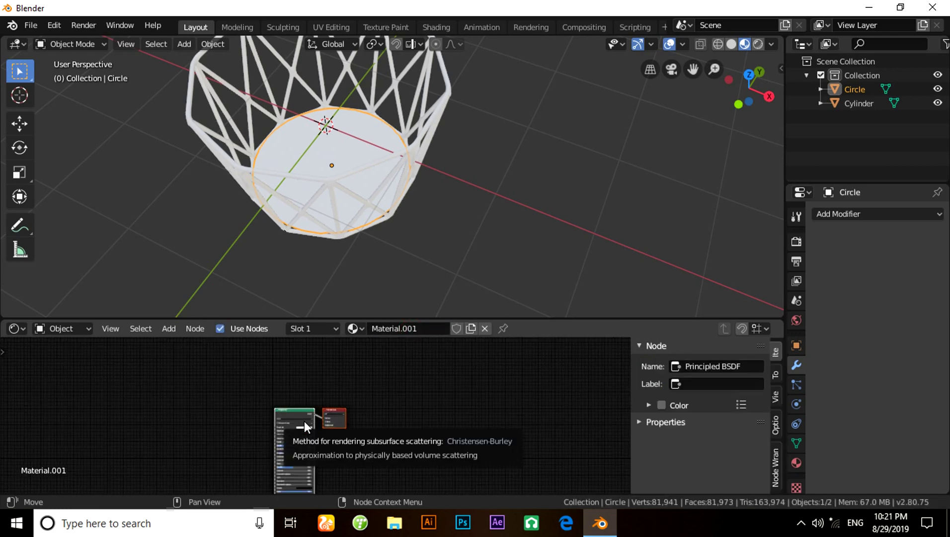
pyautogui.scroll(6, 304, 421)
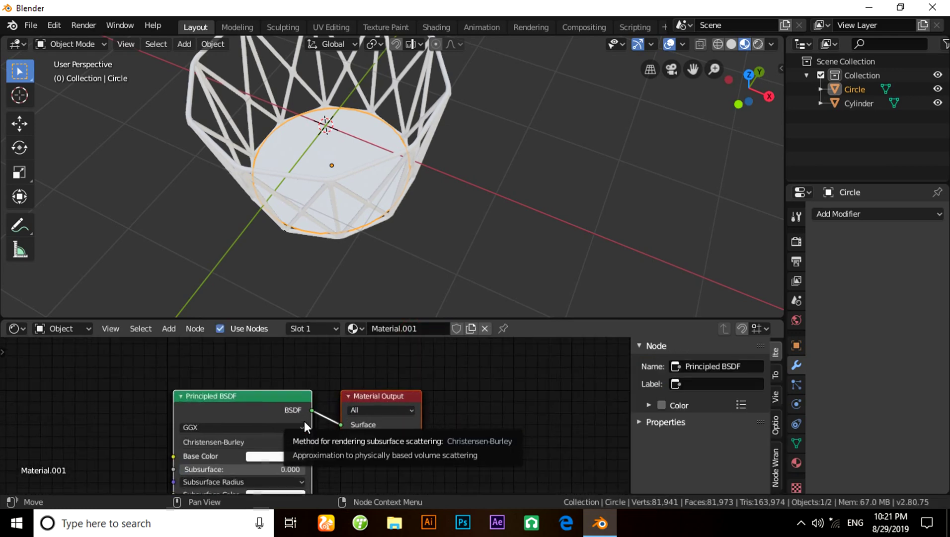
pyautogui.click(215, 407)
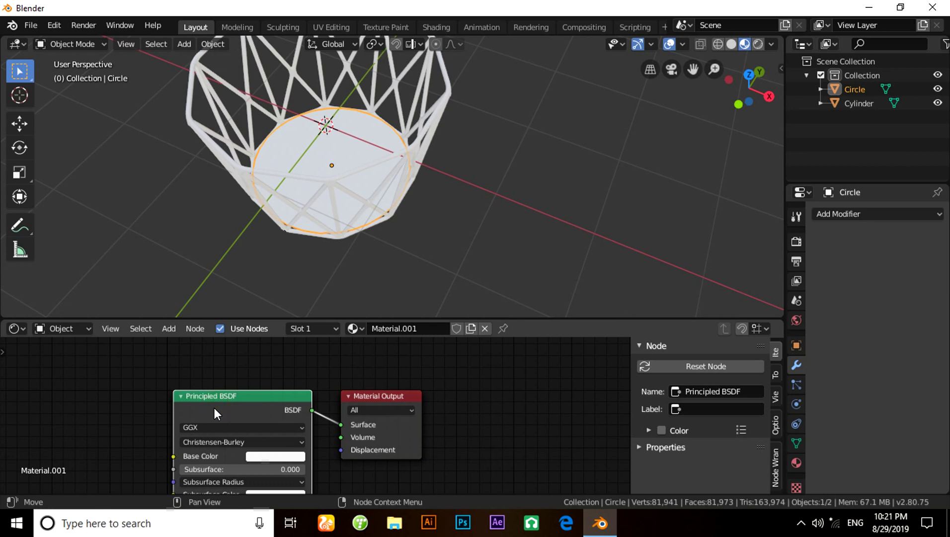
pyautogui.press('Delete')
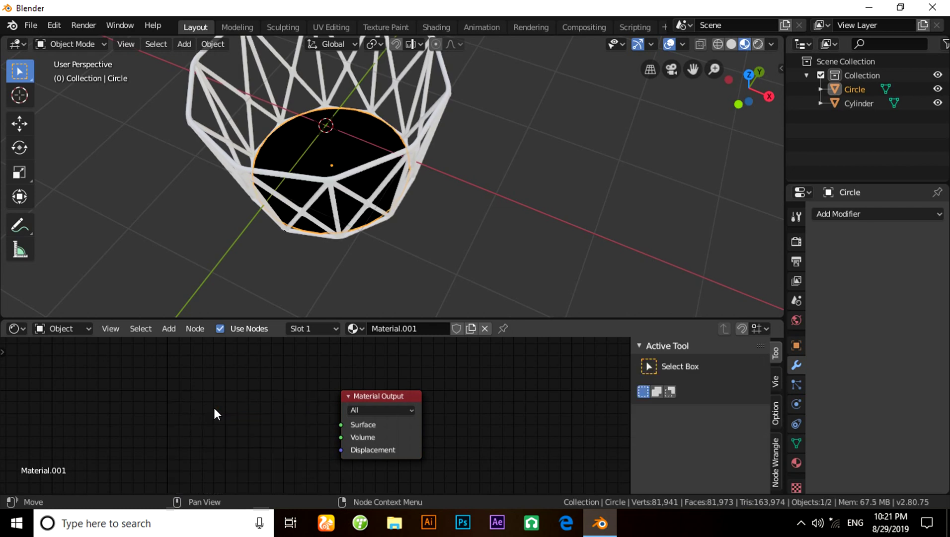
pyautogui.hotkey('shift', 'a')
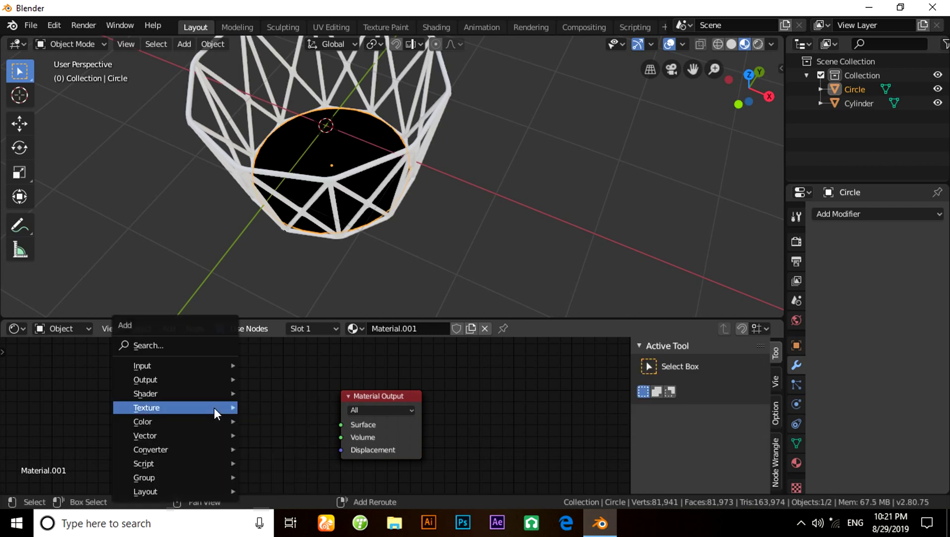
# Add a Glossy BSDF node and connect it to the Material Output's Surface.
pyautogui.click(152, 350)
pyautogui.write('gl')
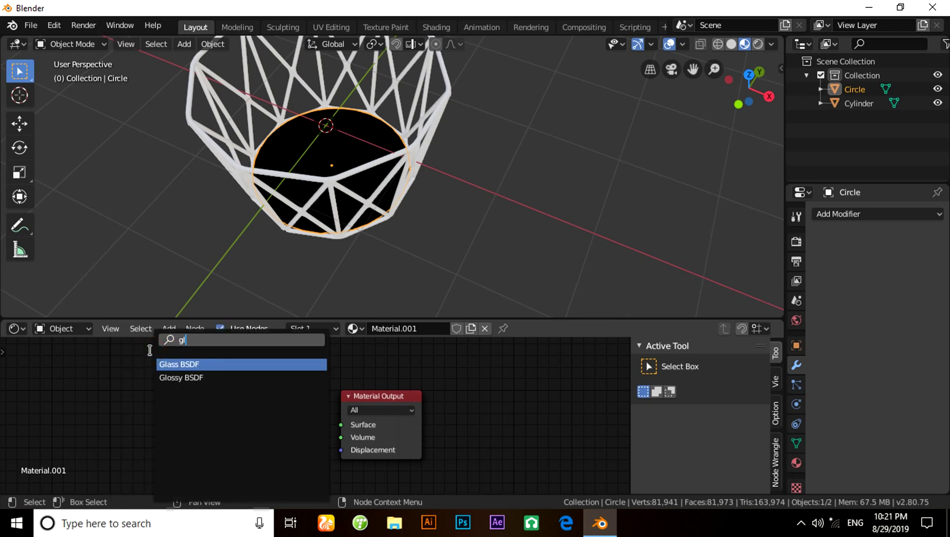
pyautogui.click(173, 381)
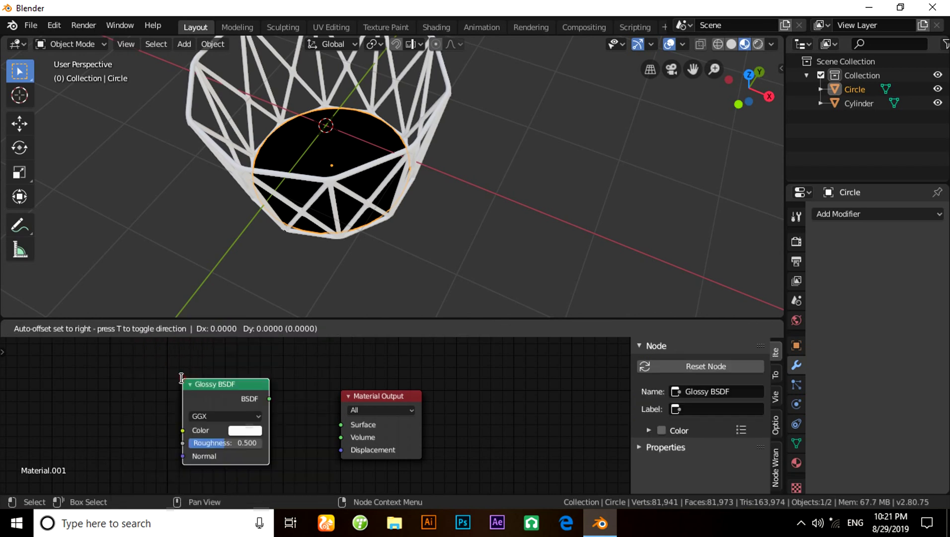
pyautogui.click(173, 381)
pyautogui.moveTo(259, 400); pyautogui.dragTo(341, 424)
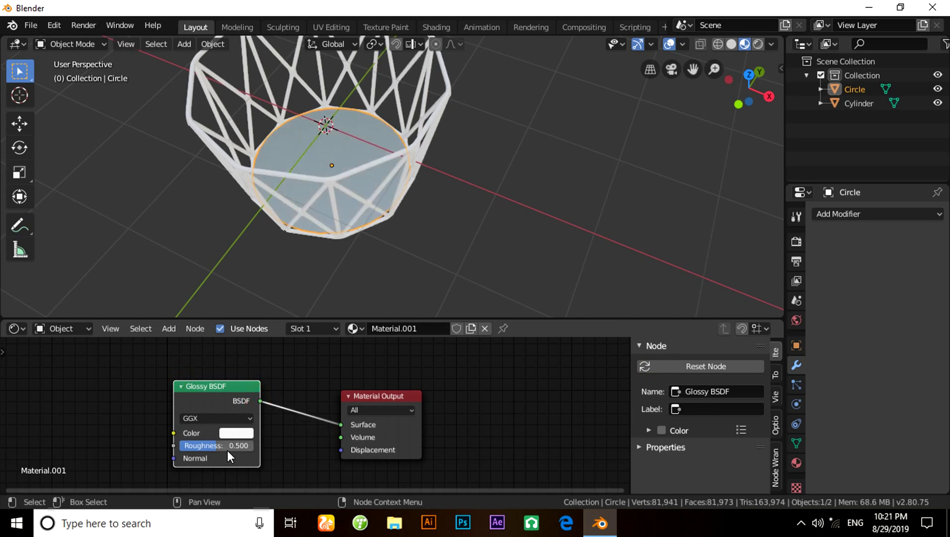
# Set the Glossy BSDF roughness to 0.650 and its colour to bright green.
pyautogui.click(194, 447)
pyautogui.write('.6')
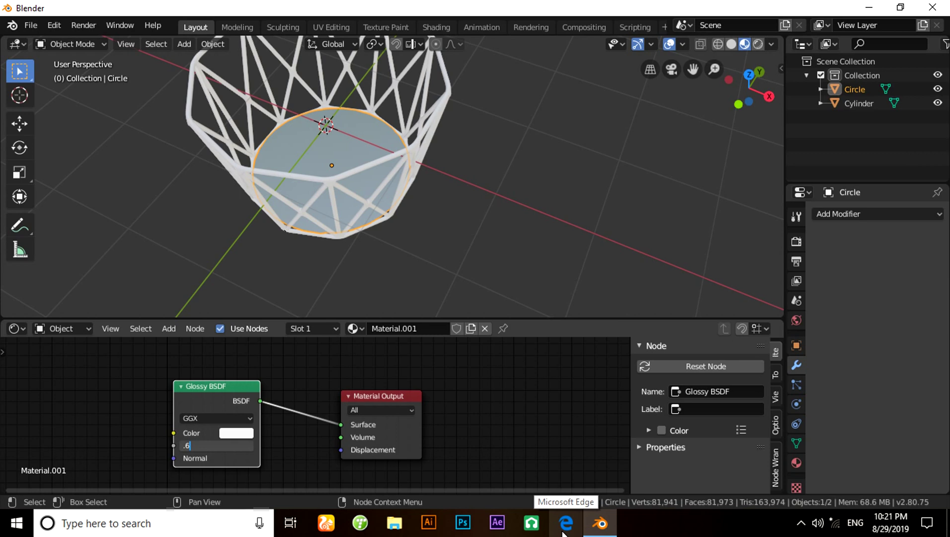
pyautogui.write('5')
pyautogui.press('Return')
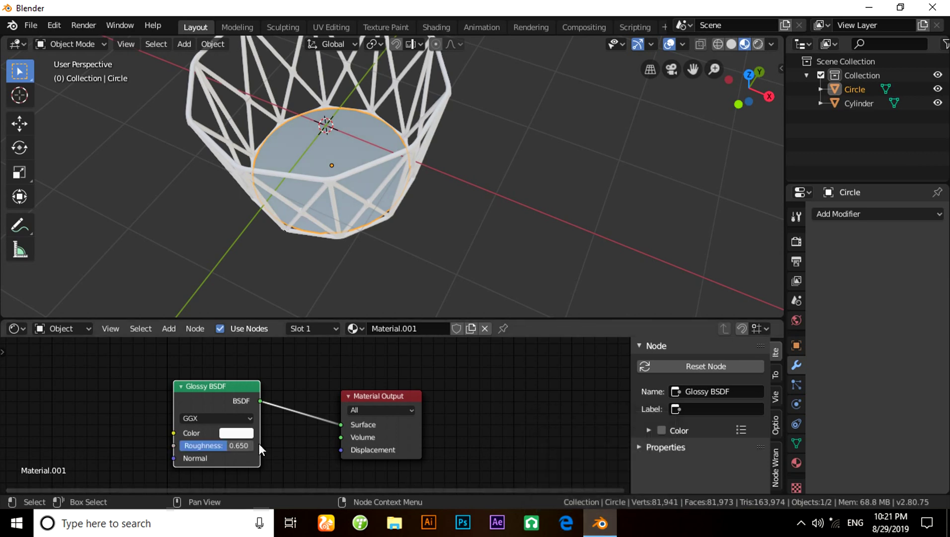
pyautogui.click(242, 434)
pyautogui.click(240, 299)
pyautogui.moveTo(240, 301); pyautogui.dragTo(236, 297)
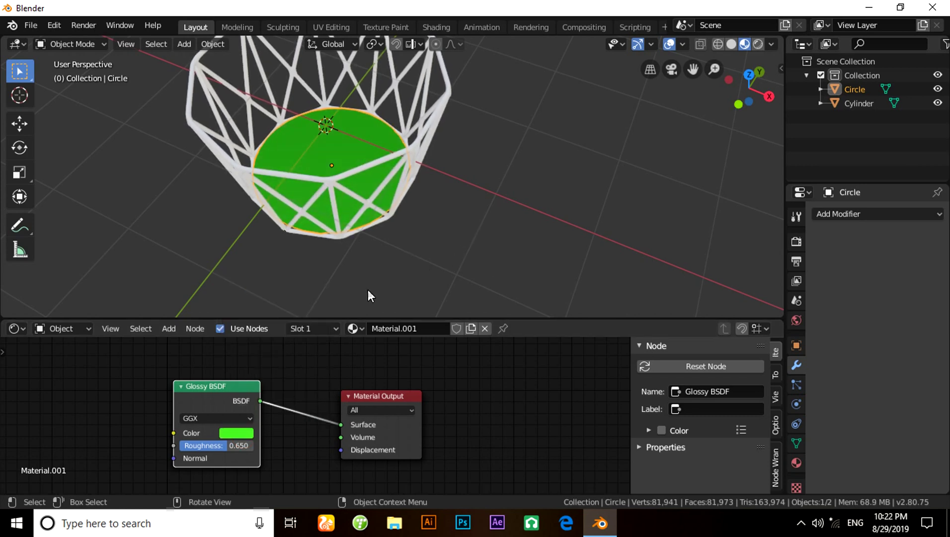
# In Render Properties, tick Screen Space Reflections and Bloom for Eevee.
pyautogui.click(77, 48)
pyautogui.moveTo(350, 180); pyautogui.dragTo(370, 198, button='middle')
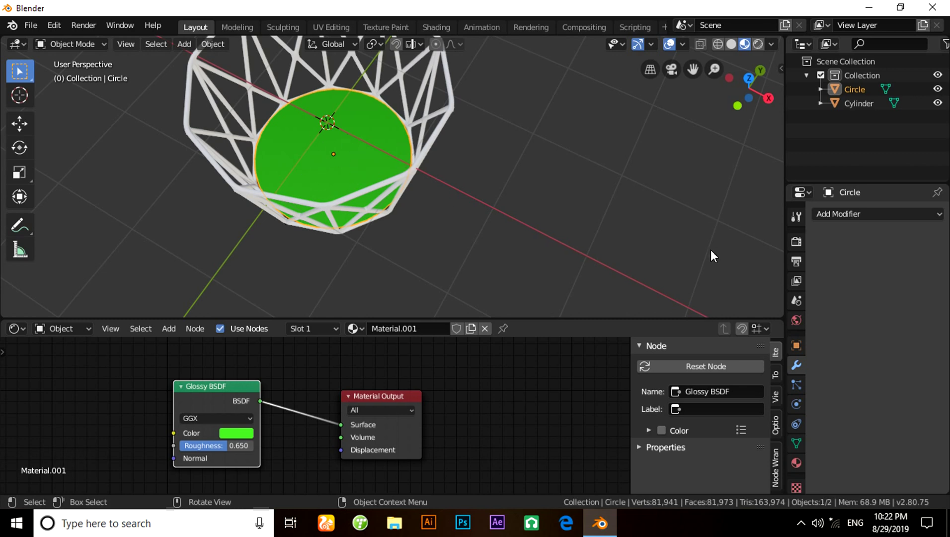
pyautogui.click(791, 247)
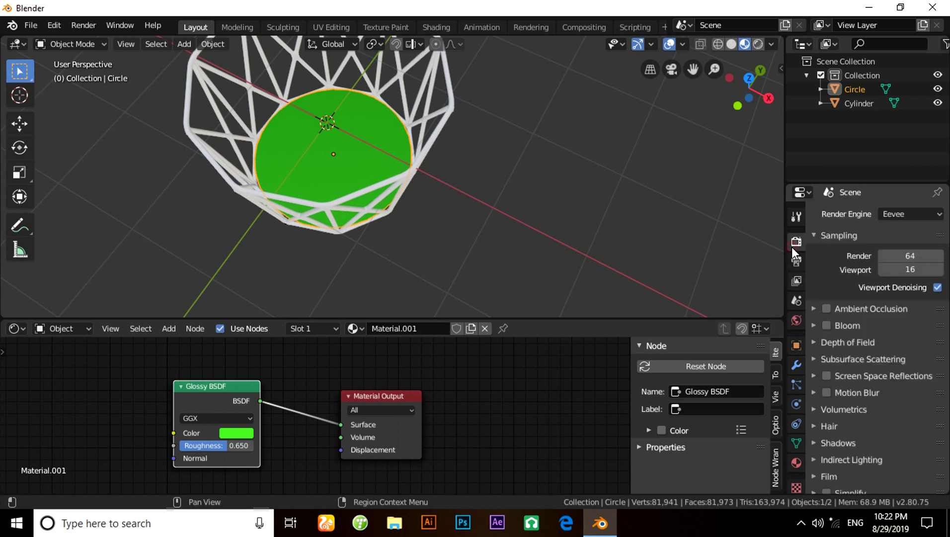
pyautogui.click(824, 376)
pyautogui.moveTo(477, 266)
pyautogui.mouseDown(button='middle')
pyautogui.moveTo(481, 281)
pyautogui.moveTo(480, 241)
pyautogui.moveTo(467, 266)
pyautogui.mouseUp(button='middle')
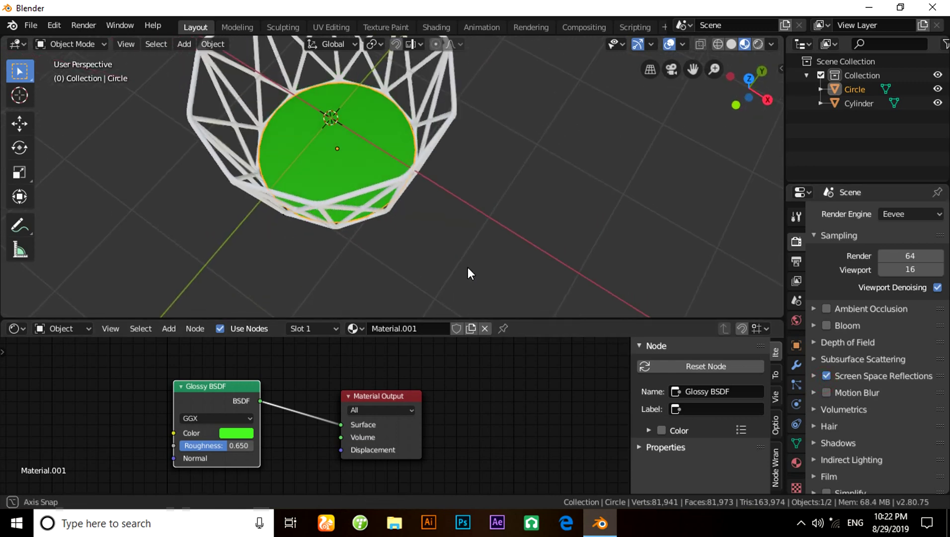
pyautogui.click(825, 325)
pyautogui.moveTo(482, 234); pyautogui.dragTo(498, 255, button='middle')
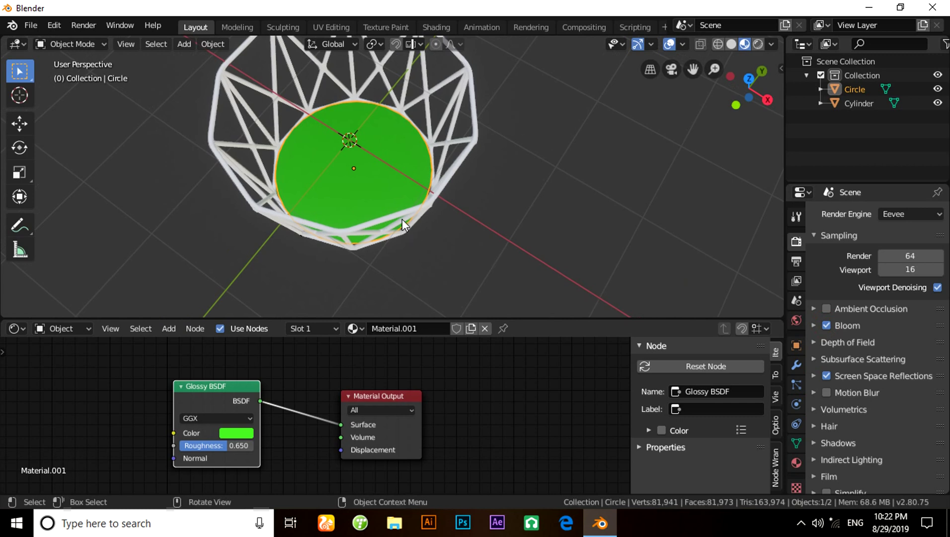
# Assign Material.001 to the wireframe Cylinder basket, then enlarge the 3D view to inspect it.
pyautogui.click(351, 229)
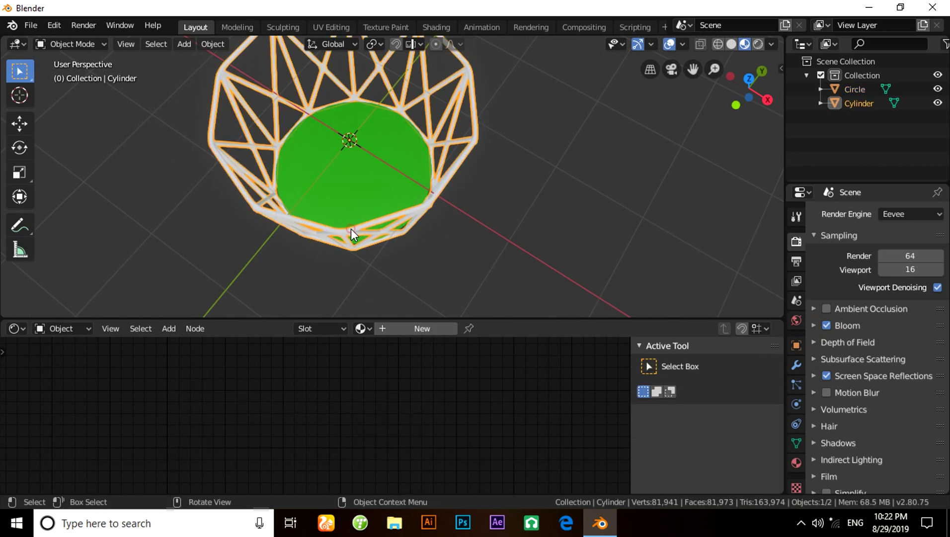
pyautogui.click(369, 325)
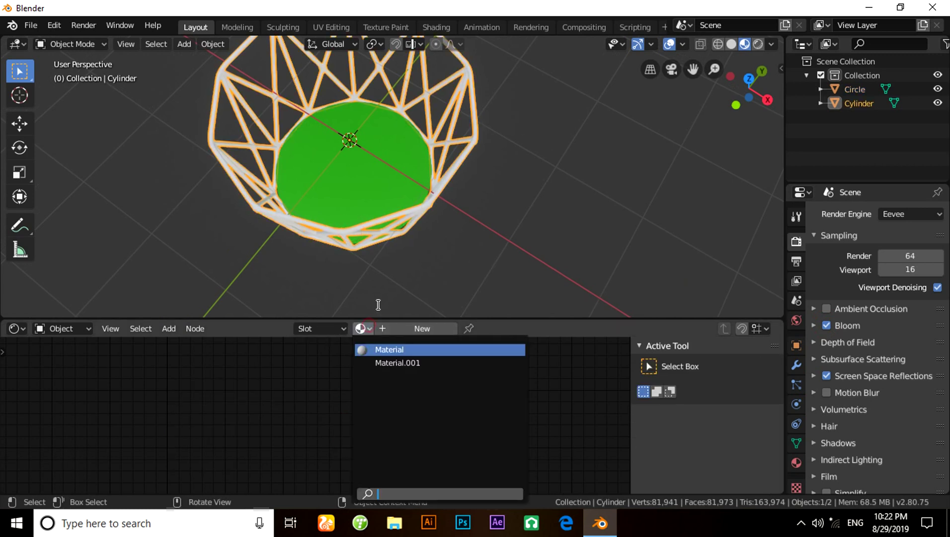
pyautogui.click(400, 360)
pyautogui.click(484, 263)
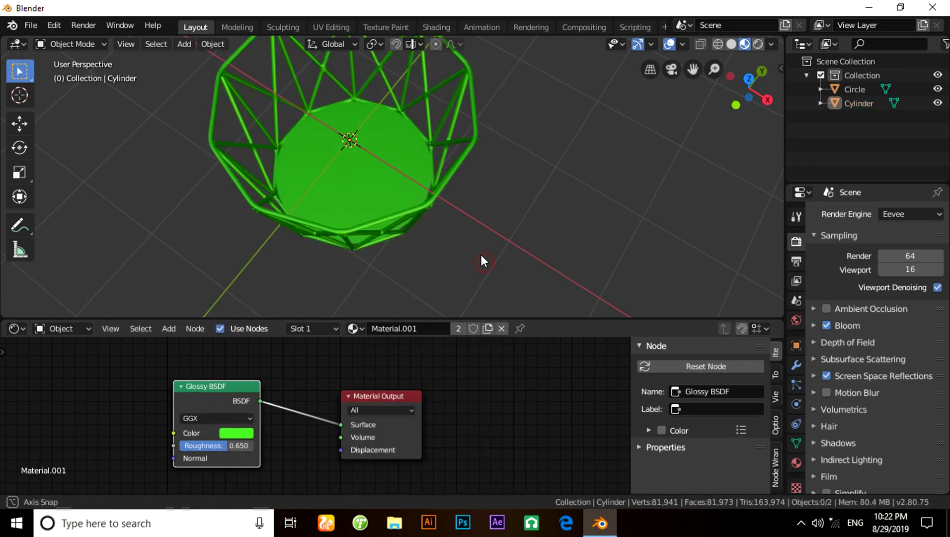
pyautogui.moveTo(481, 255); pyautogui.dragTo(468, 272, button='middle')
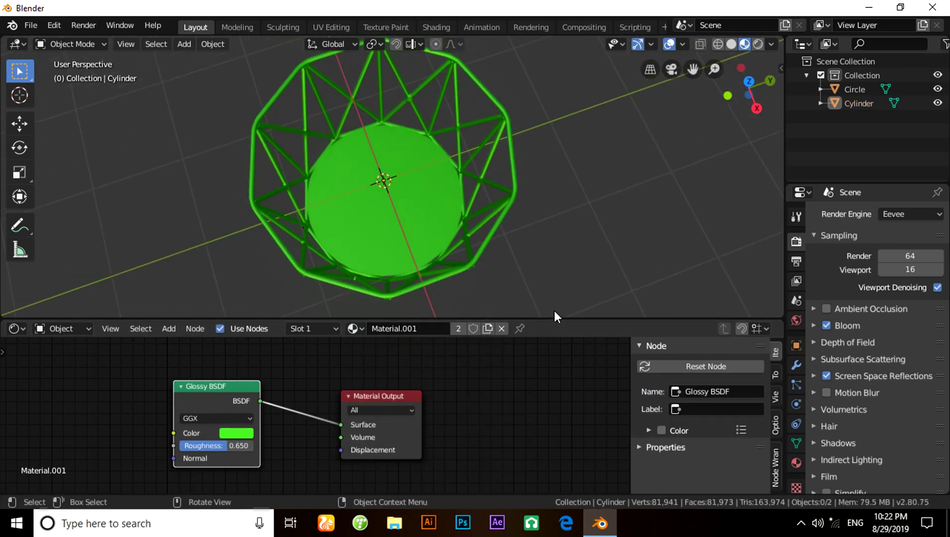
pyautogui.moveTo(555, 317); pyautogui.dragTo(555, 376)
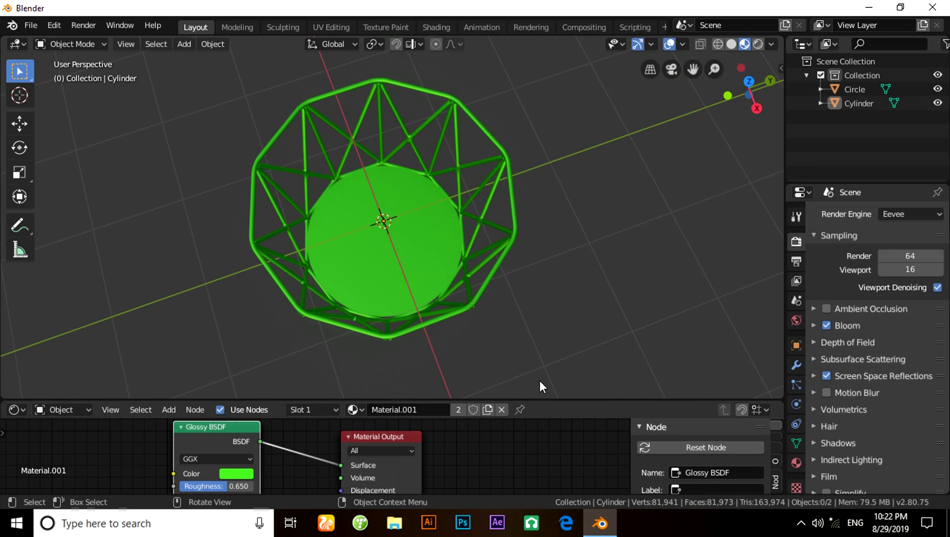
pyautogui.moveTo(540, 382); pyautogui.dragTo(477, 332, button='middle')
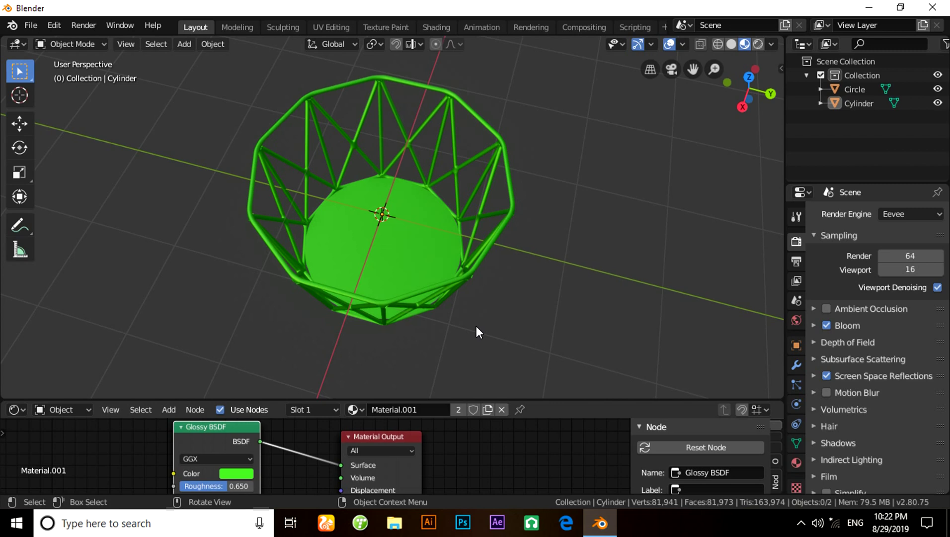